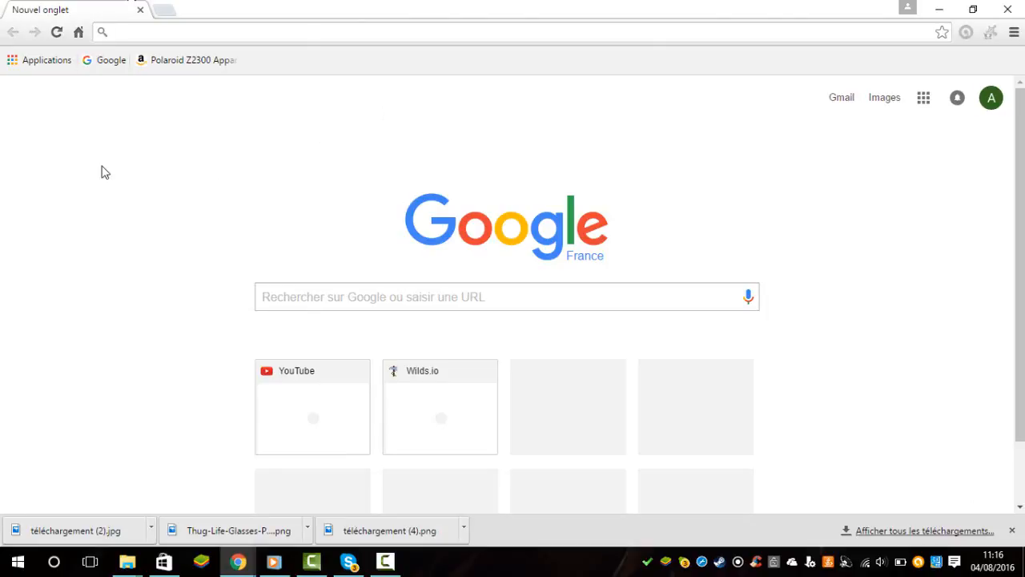
Search Google for "bannière youtube" and show the image results.
{"action": "type", "text": "ban"}
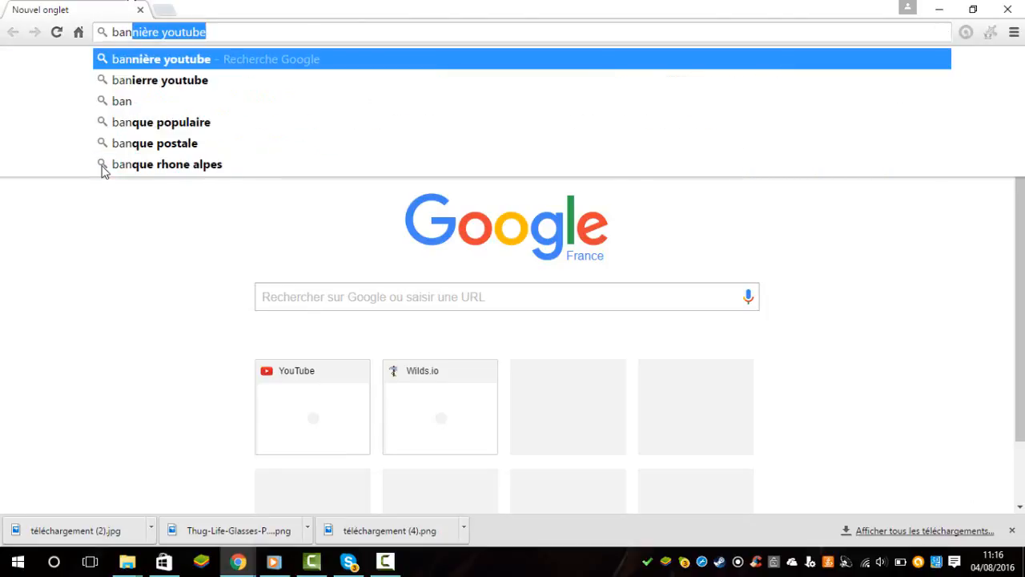
{"action": "type", "text": "n"}
{"action": "key", "text": "Return"}
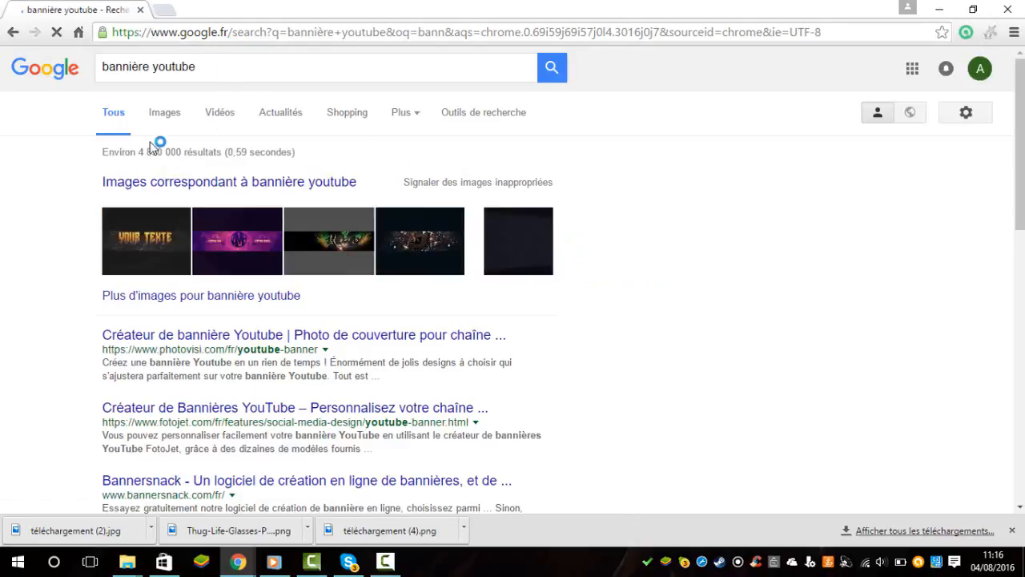
{"action": "left_click", "coordinate": [158, 122]}
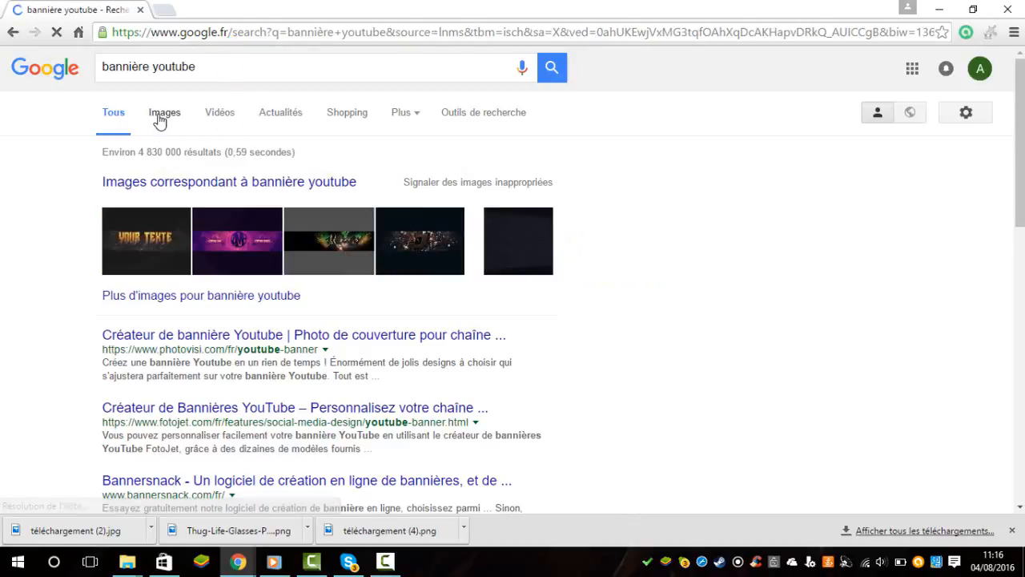
Save the blank grey banner template thumbnail from youpub-forum.com to the Téléchargements folder as "banniere".
{"action": "scroll", "coordinate": [838, 254], "scroll_direction": "down", "scroll_amount": 3}
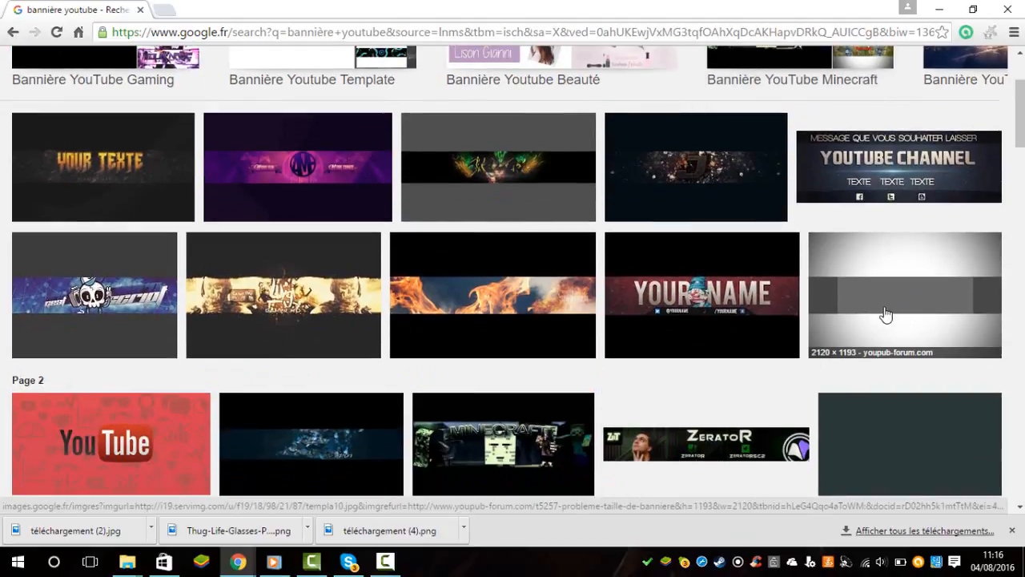
{"action": "right_click", "coordinate": [886, 313]}
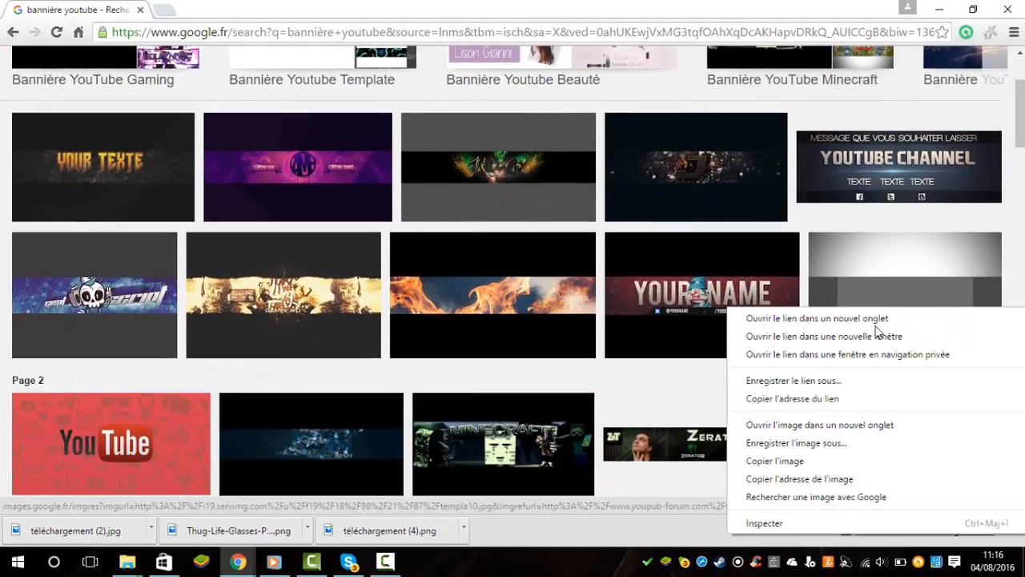
{"action": "left_click", "coordinate": [850, 442]}
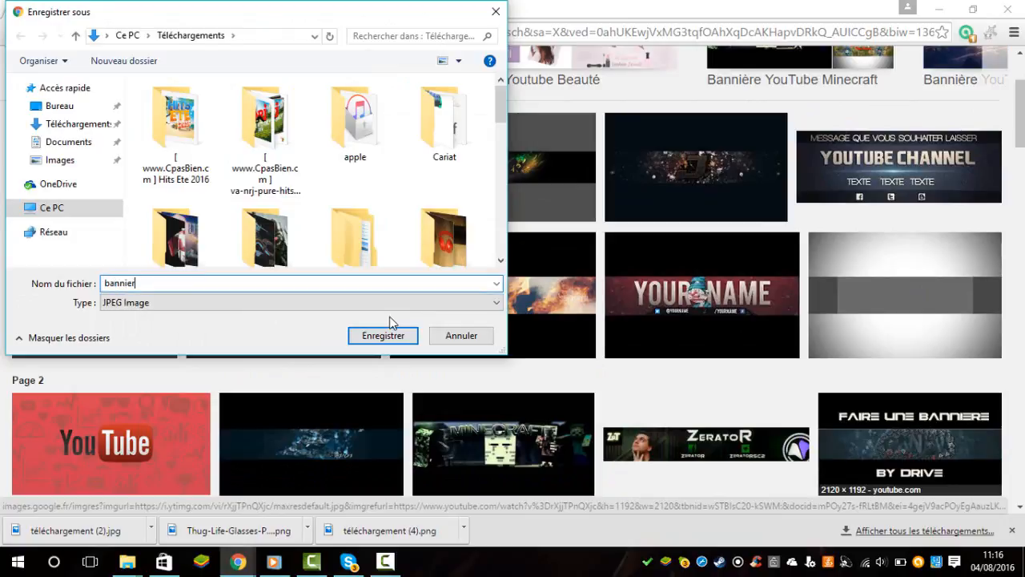
{"action": "key", "text": "Return"}
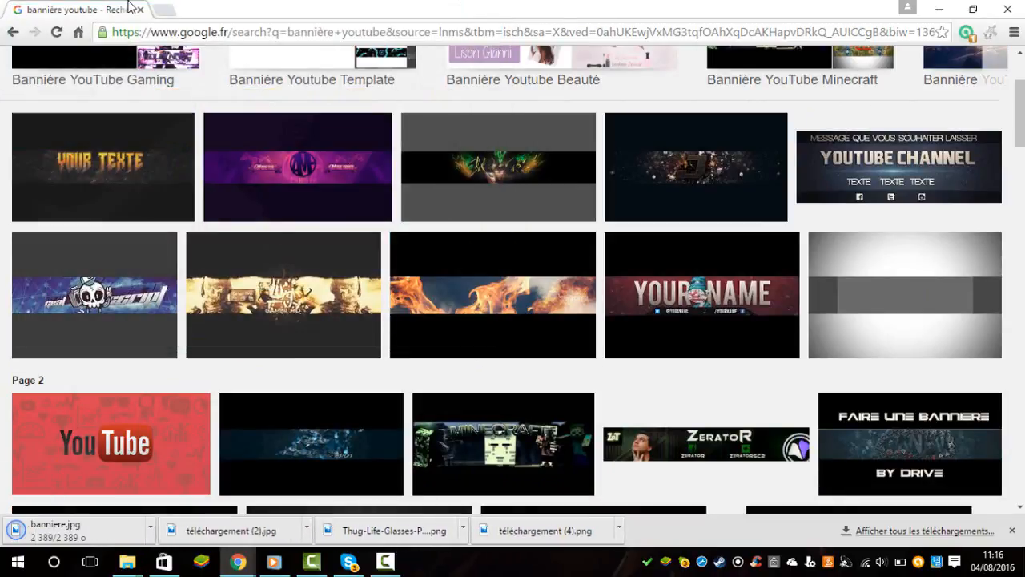
Open the Pixlr website in a new tab and launch the Pixlr Express editor.
{"action": "key", "text": "ctrl+t"}
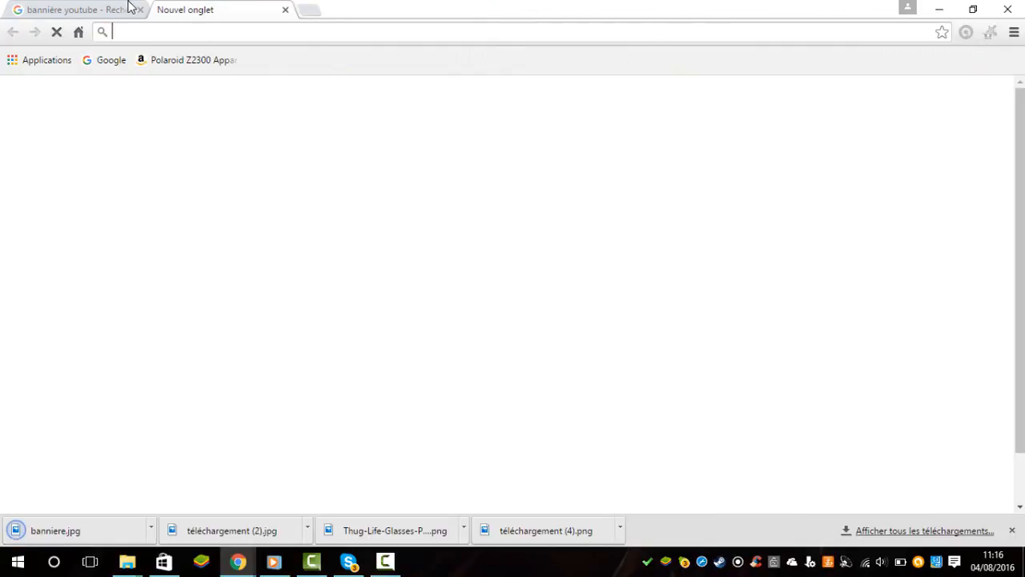
{"action": "type", "text": "pixlr"}
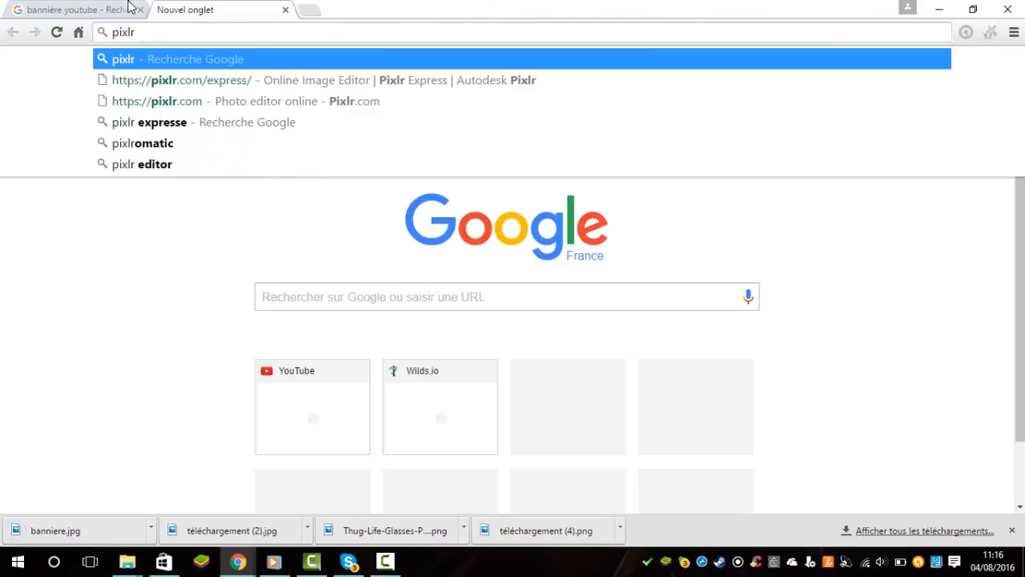
{"action": "key", "text": "Return"}
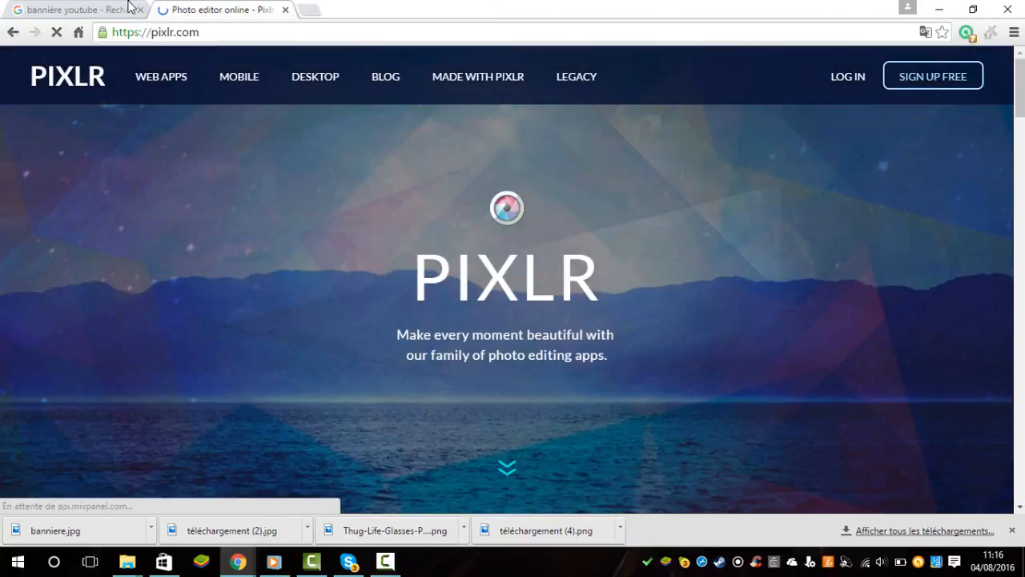
{"action": "scroll", "coordinate": [131, 8], "scroll_direction": "down", "scroll_amount": 9}
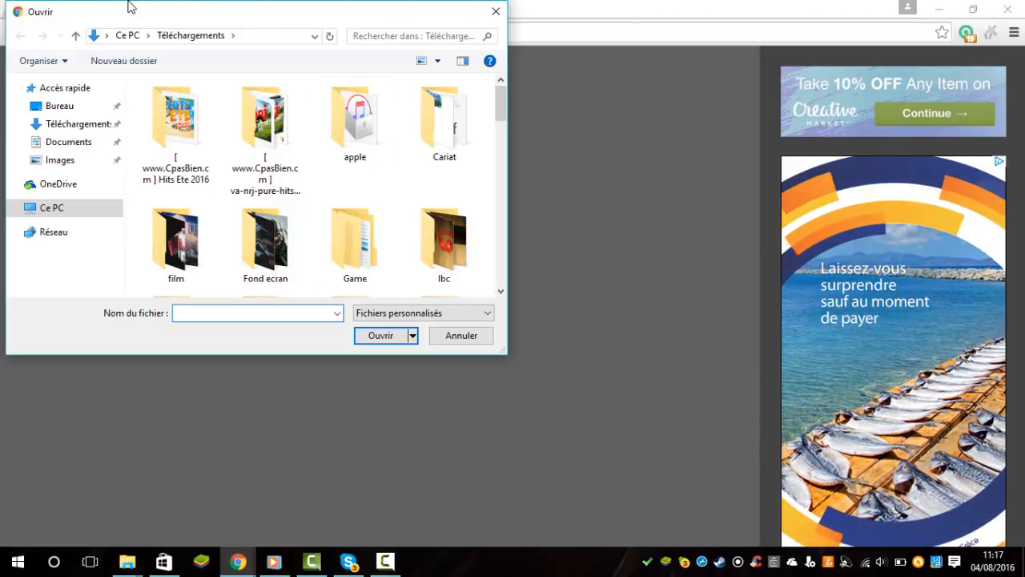
Open banniere.jpg from the Téléchargements folder in the Pixlr Express editor.
{"action": "scroll", "coordinate": [355, 156], "scroll_direction": "down", "scroll_amount": 10}
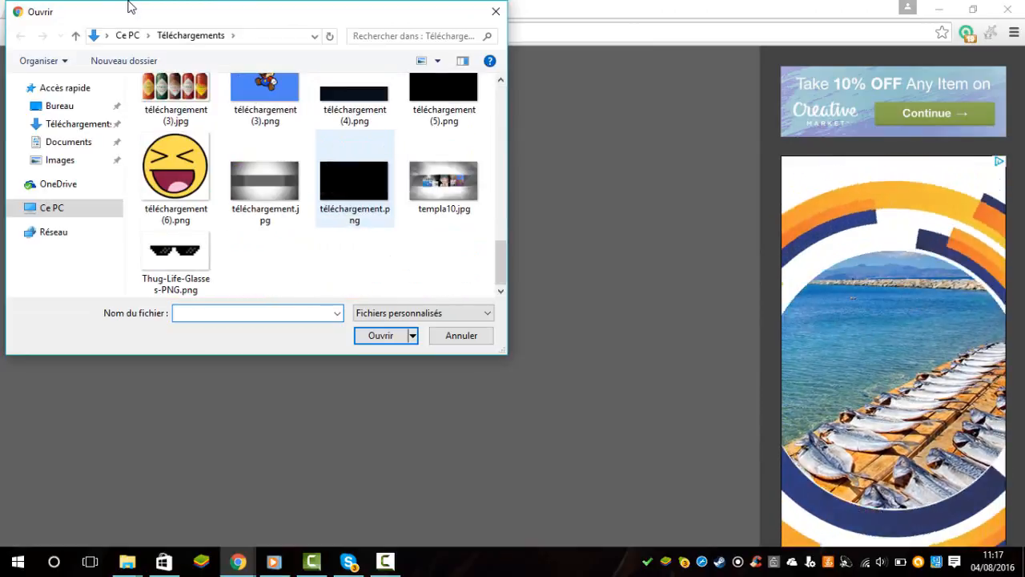
{"action": "scroll", "coordinate": [355, 184], "scroll_direction": "up", "scroll_amount": 5}
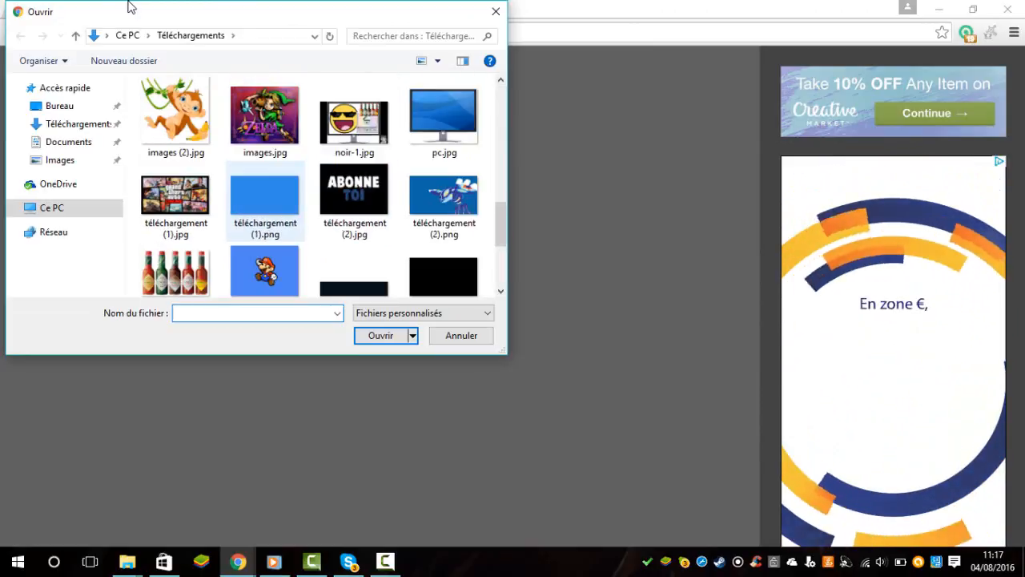
{"action": "scroll", "coordinate": [354, 200], "scroll_direction": "up", "scroll_amount": 3}
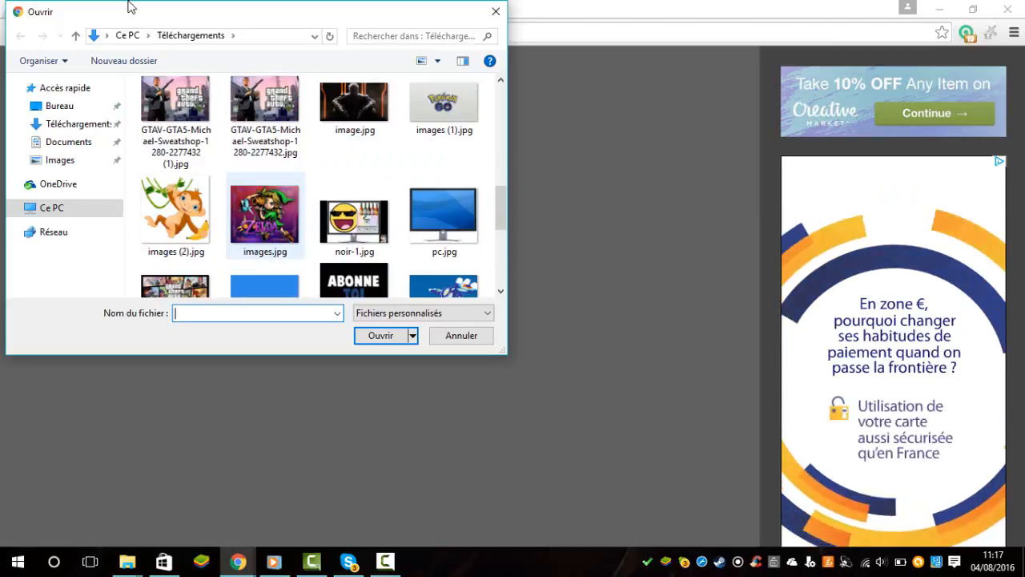
{"action": "scroll", "coordinate": [355, 184], "scroll_direction": "up", "scroll_amount": 3}
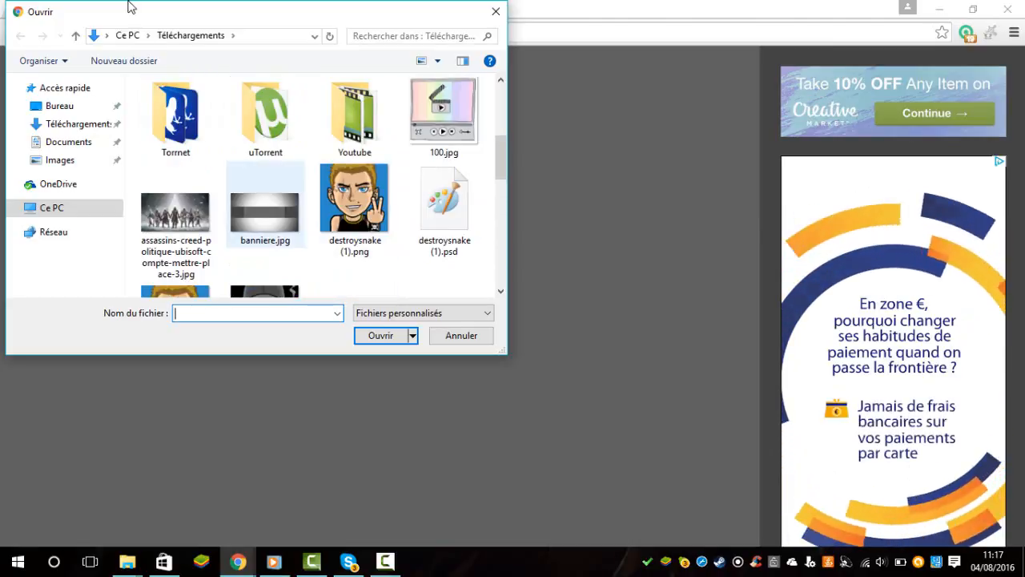
{"action": "double_click", "coordinate": [265, 213]}
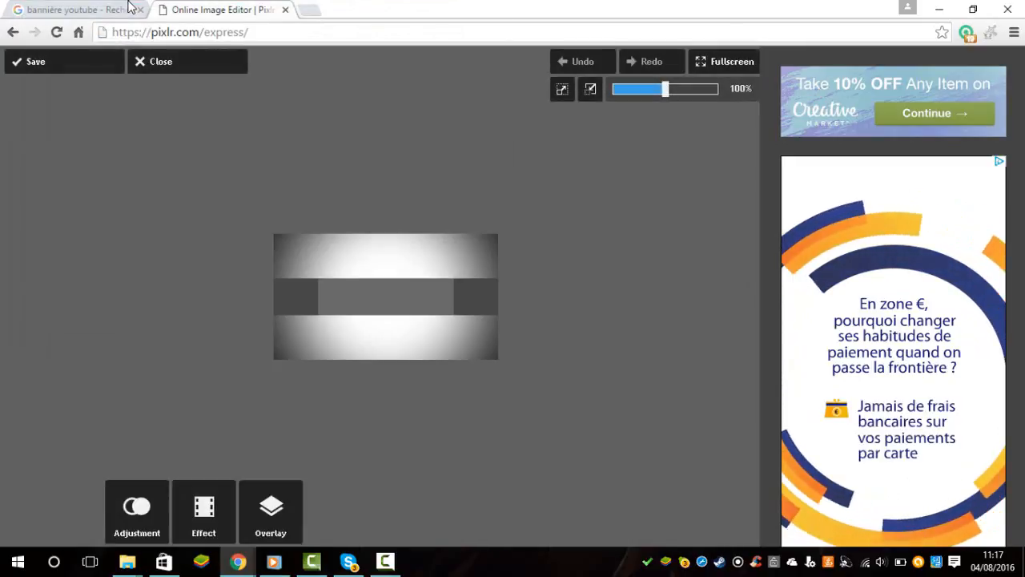
Add the Zelda picture images.jpg to the banner, shrink it to fit the right end of the central grey band and apply it.
{"action": "mouse_move", "coordinate": [665, 89]}
{"action": "left_mouse_down"}
{"action": "mouse_move", "coordinate": [696, 89]}
{"action": "mouse_move", "coordinate": [660, 89]}
{"action": "mouse_move", "coordinate": [682, 89]}
{"action": "mouse_move", "coordinate": [673, 89]}
{"action": "left_mouse_up"}
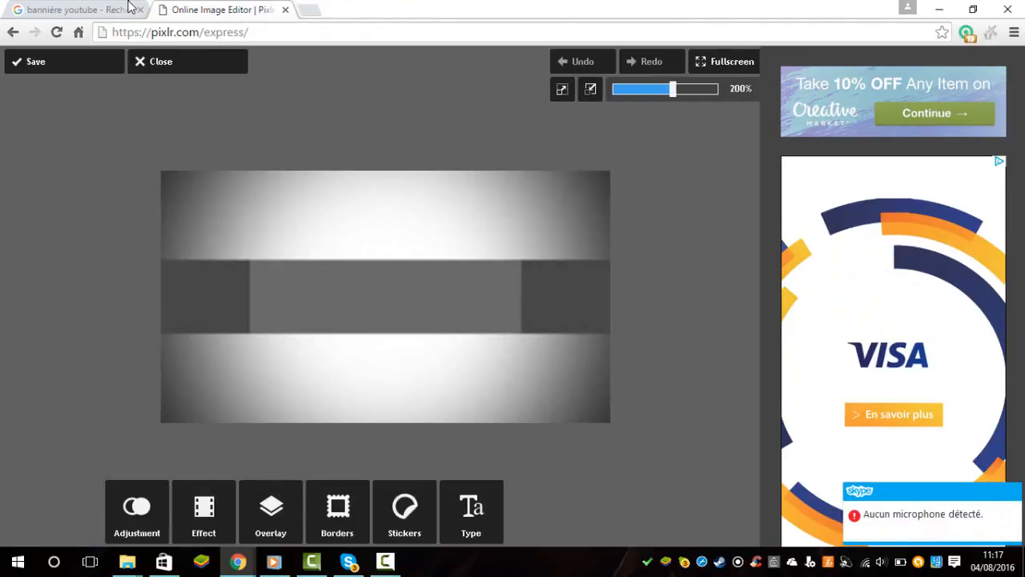
{"action": "left_click", "coordinate": [136, 511]}
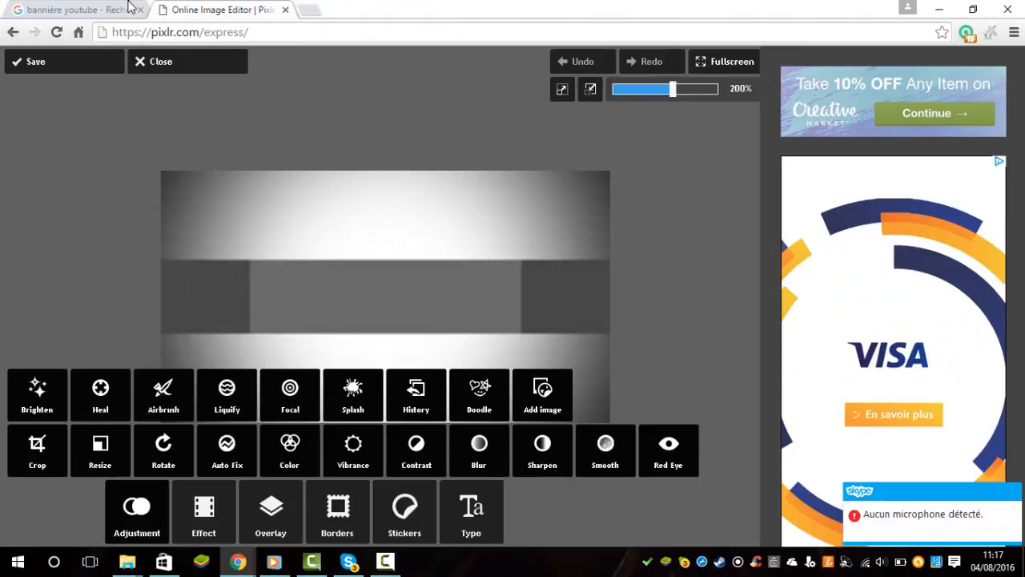
{"action": "left_click", "coordinate": [542, 392]}
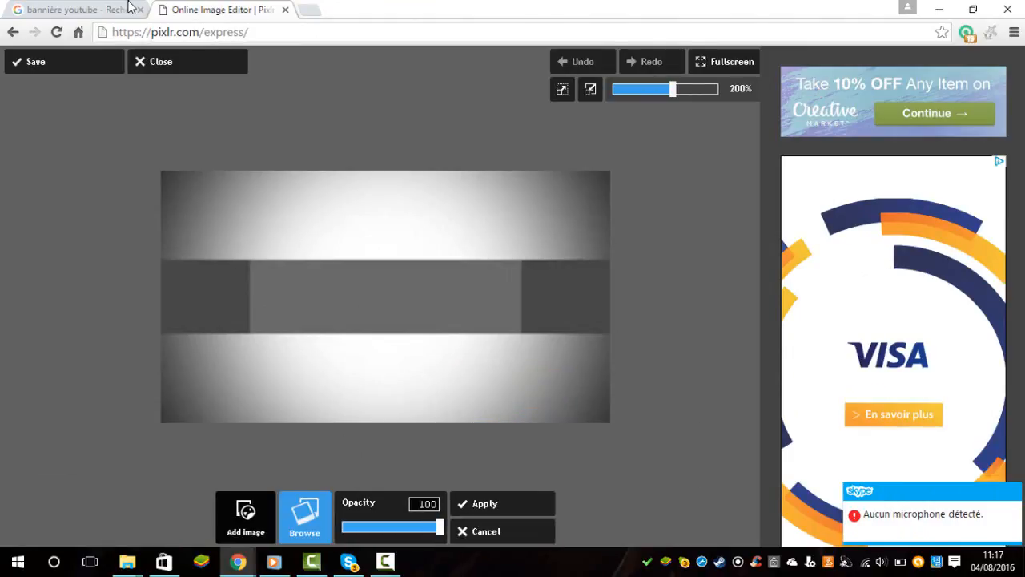
{"action": "left_click", "coordinate": [304, 517]}
{"action": "scroll", "coordinate": [266, 173], "scroll_direction": "down", "scroll_amount": 4}
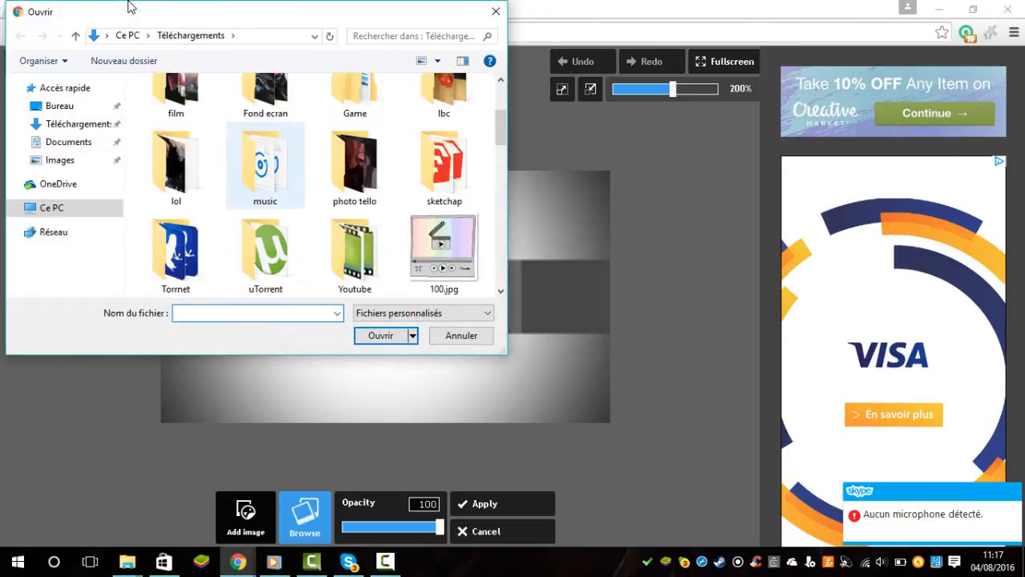
{"action": "scroll", "coordinate": [266, 172], "scroll_direction": "up", "scroll_amount": 1}
{"action": "scroll", "coordinate": [312, 184], "scroll_direction": "up", "scroll_amount": 2}
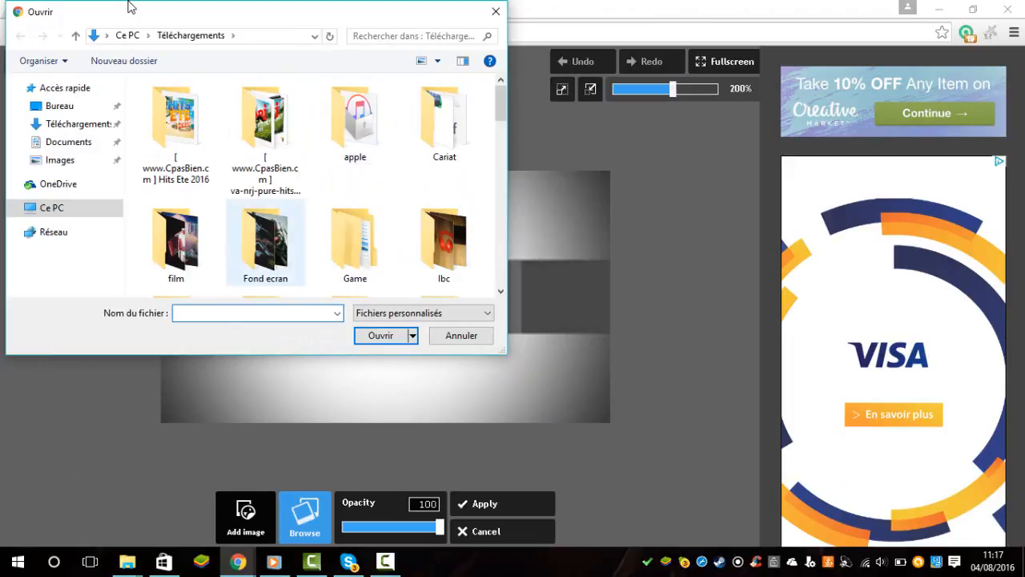
{"action": "scroll", "coordinate": [264, 197], "scroll_direction": "down", "scroll_amount": 8}
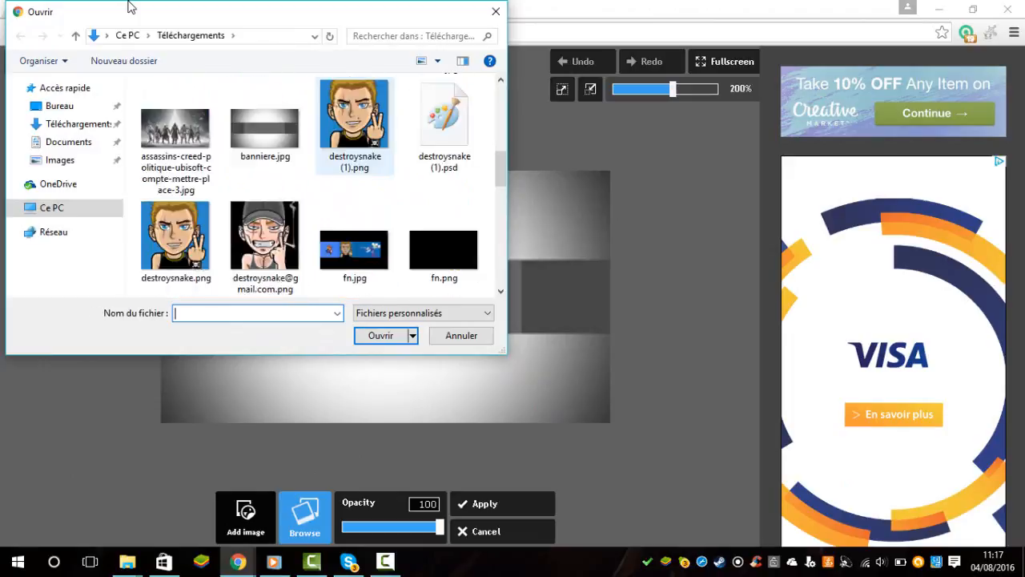
{"action": "scroll", "coordinate": [265, 196], "scroll_direction": "up", "scroll_amount": 1}
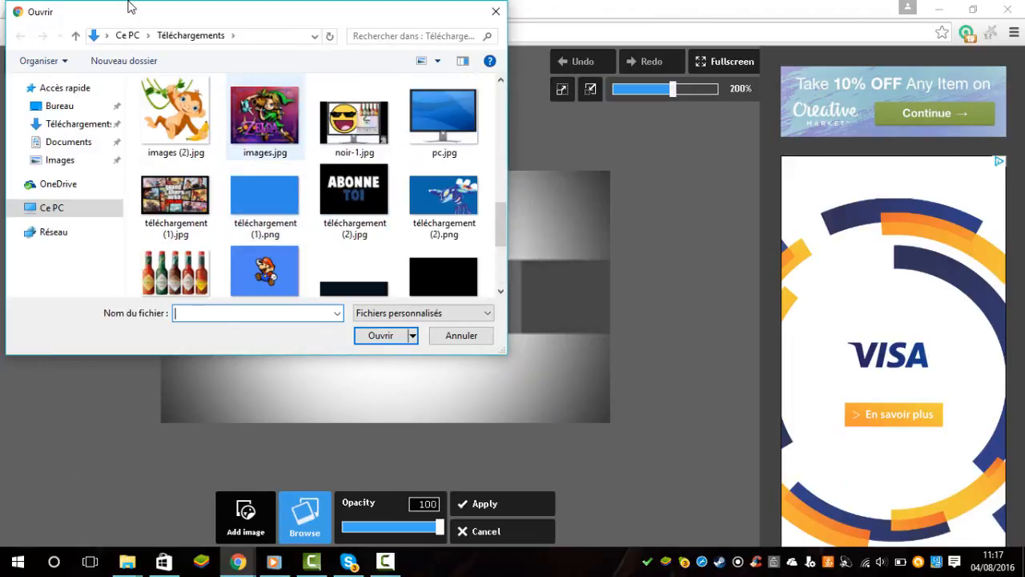
{"action": "double_click", "coordinate": [265, 114]}
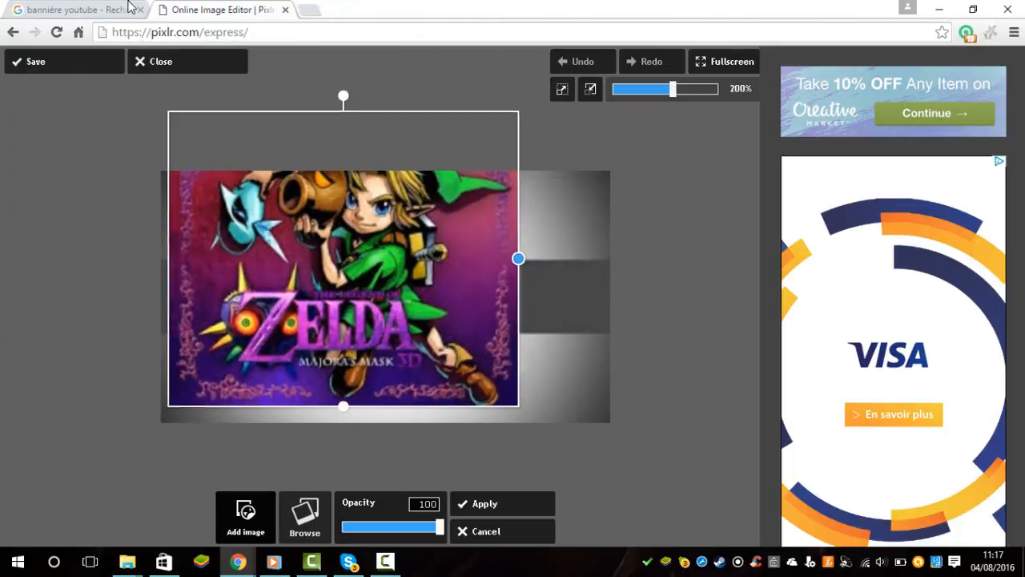
{"action": "mouse_move", "coordinate": [375, 282]}
{"action": "left_mouse_down"}
{"action": "mouse_move", "coordinate": [501, 298]}
{"action": "mouse_move", "coordinate": [462, 299]}
{"action": "mouse_move", "coordinate": [482, 300]}
{"action": "left_mouse_up"}
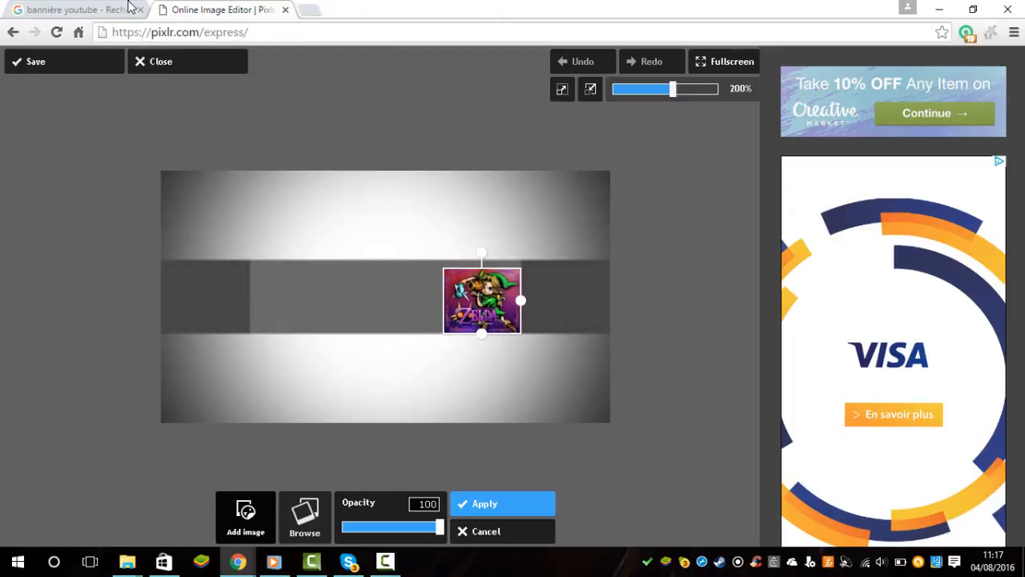
{"action": "left_click", "coordinate": [502, 503]}
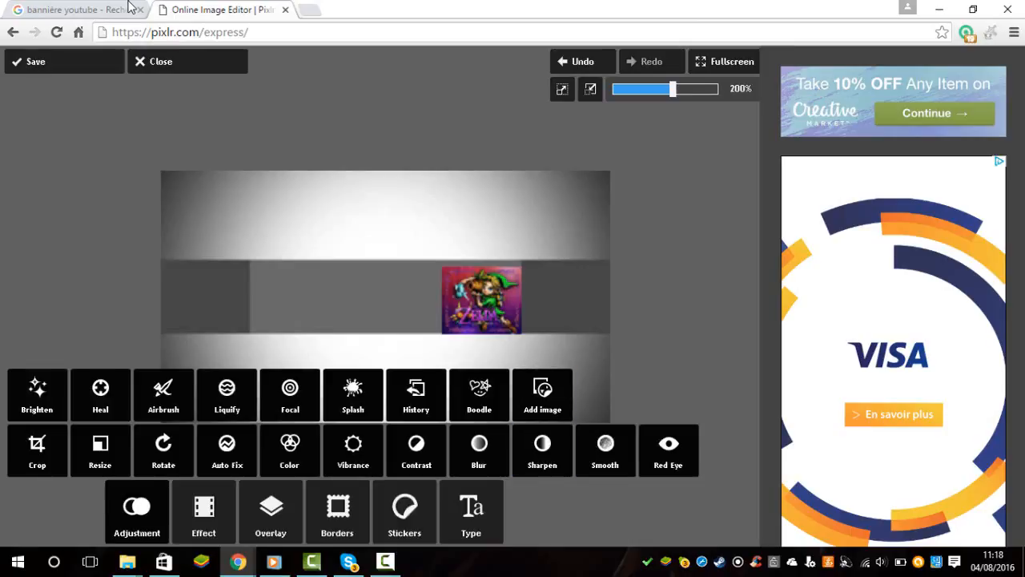
Open the full-size 2120×1193 banner template from the image results and save it as templa10 (1).jpg.
{"action": "left_click", "coordinate": [128, 8]}
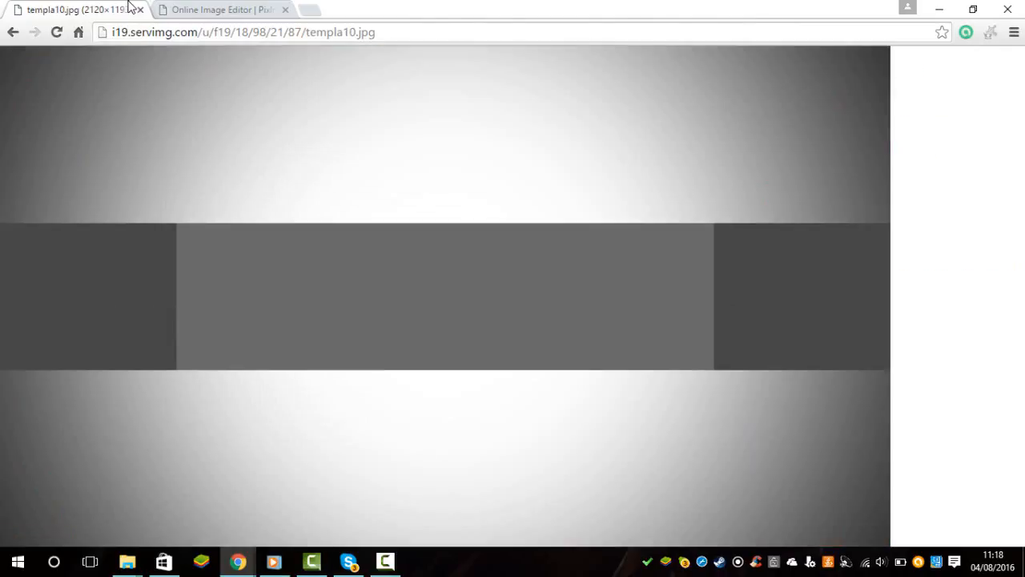
{"action": "right_click", "coordinate": [244, 287]}
{"action": "left_click", "coordinate": [313, 317]}
{"action": "key", "text": "Return"}
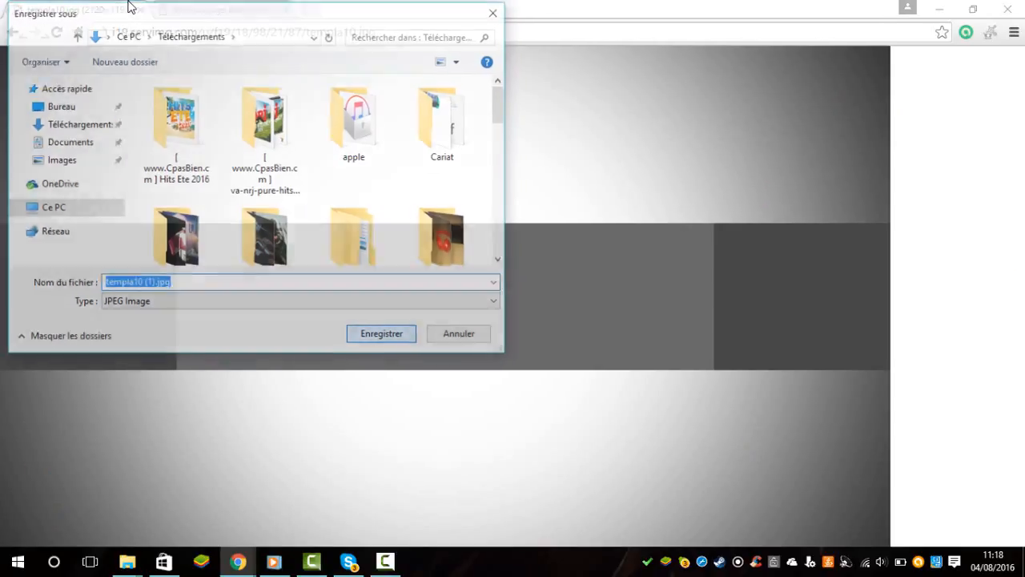
Return to Pixlr Express, close the low-resolution banner and open templa10 (1).jpg from the Téléchargements folder.
{"action": "key", "text": "ctrl+Tab"}
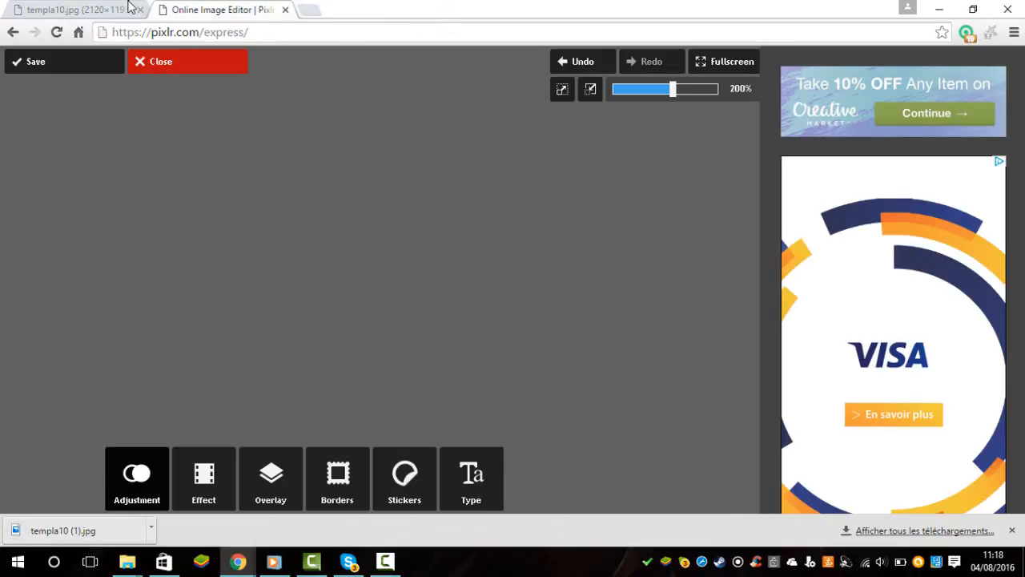
{"action": "key", "text": "ctrl+o"}
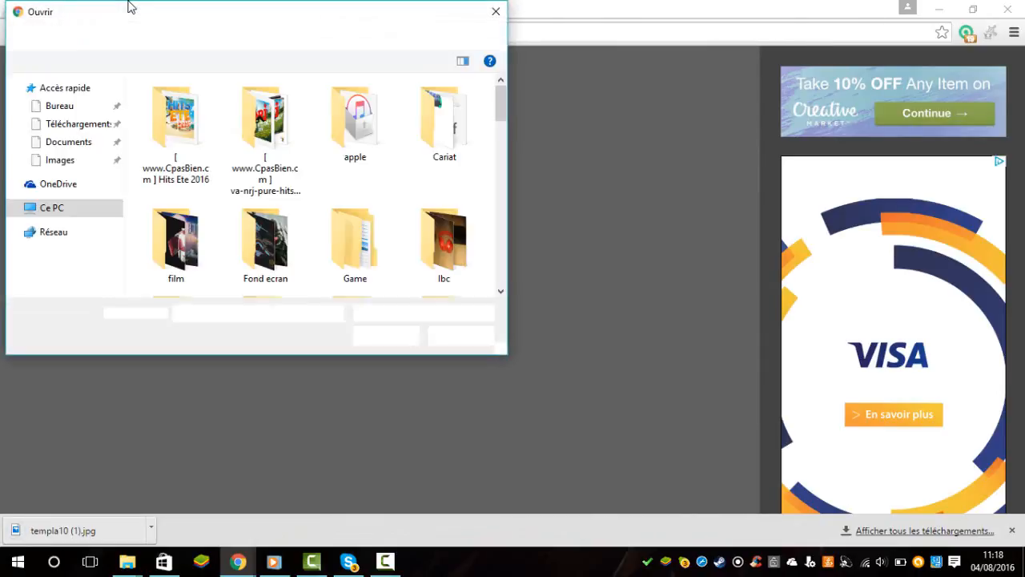
{"action": "scroll", "coordinate": [310, 184], "scroll_direction": "down", "scroll_amount": 5}
{"action": "scroll", "coordinate": [355, 184], "scroll_direction": "down", "scroll_amount": 5}
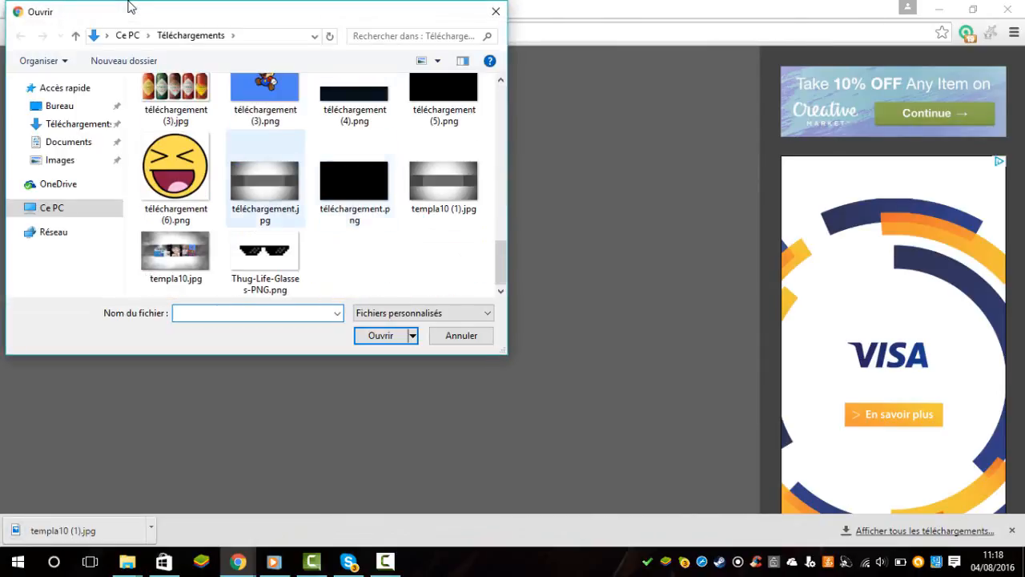
{"action": "double_click", "coordinate": [443, 180]}
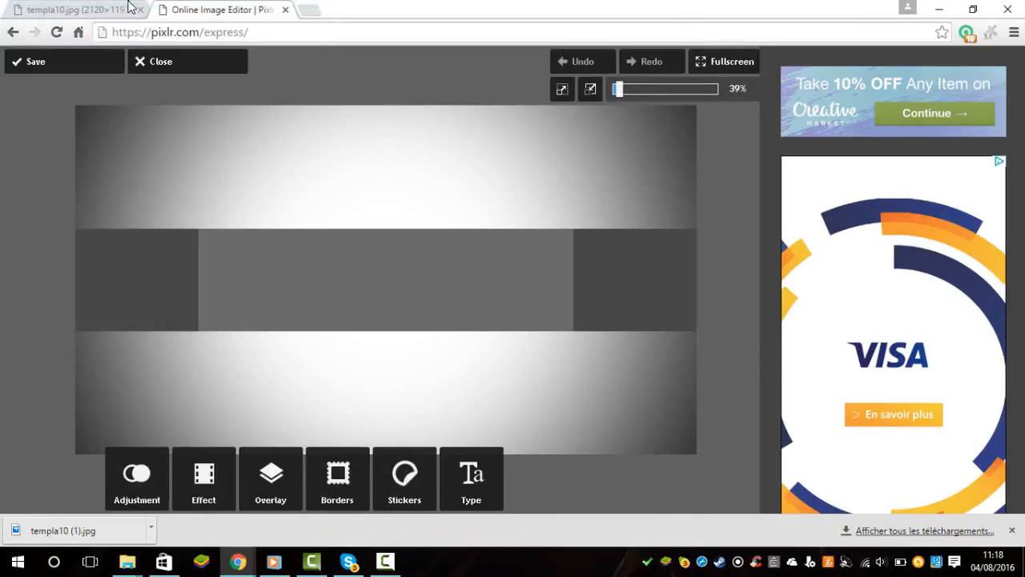
Add the Zelda picture from the Téléchargements folder, place it in the lower-right corner of the lighter central band and apply it.
{"action": "left_click", "coordinate": [137, 478]}
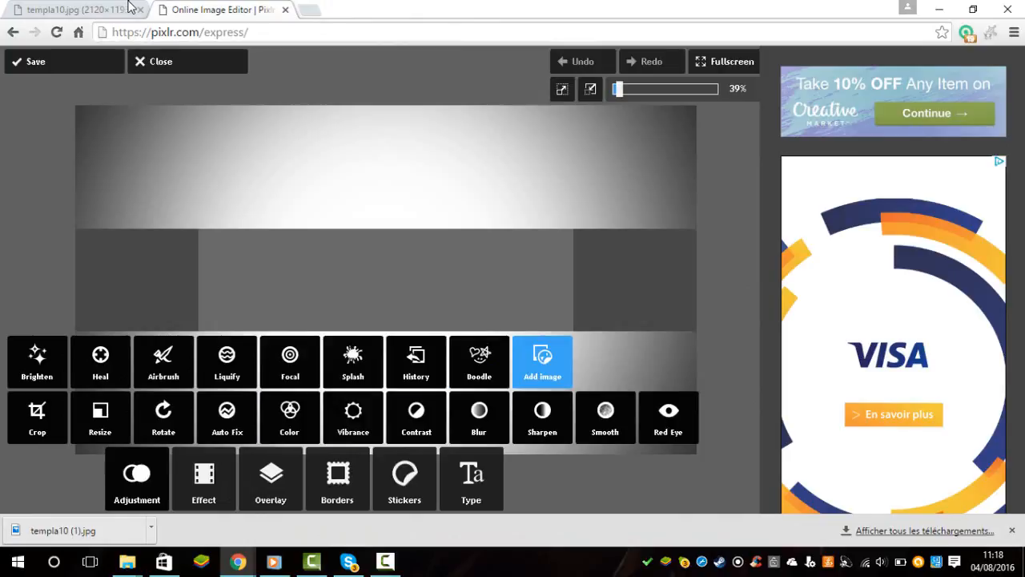
{"action": "left_click", "coordinate": [543, 363]}
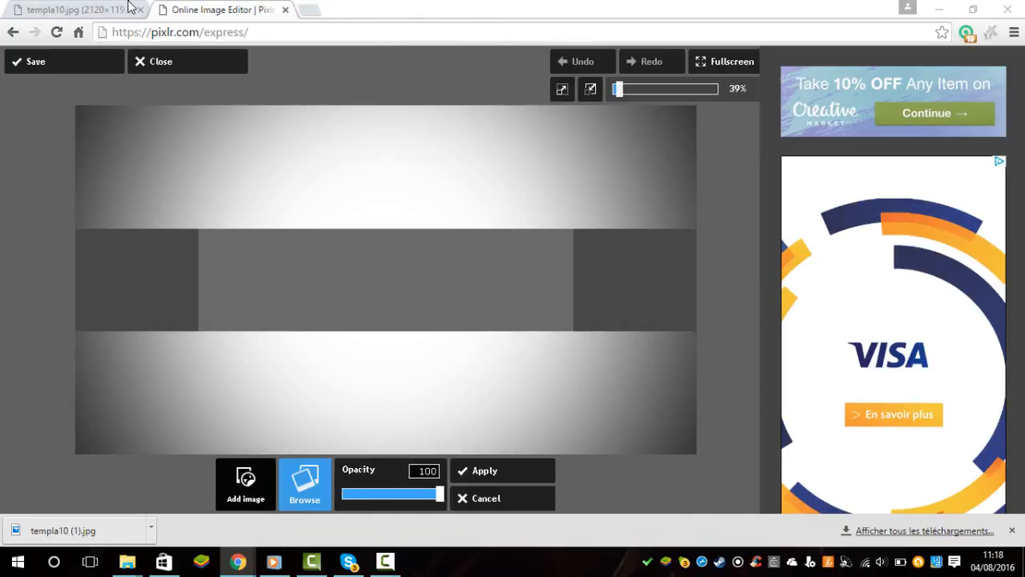
{"action": "left_click", "coordinate": [305, 485]}
{"action": "scroll", "coordinate": [361, 215], "scroll_direction": "down", "scroll_amount": 10}
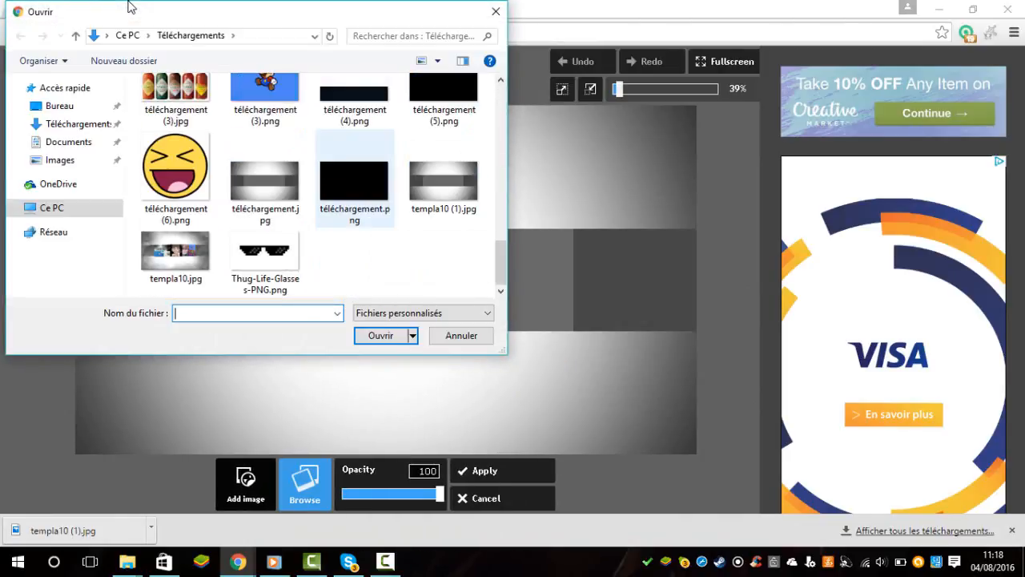
{"action": "scroll", "coordinate": [355, 215], "scroll_direction": "up", "scroll_amount": 3}
{"action": "double_click", "coordinate": [264, 214]}
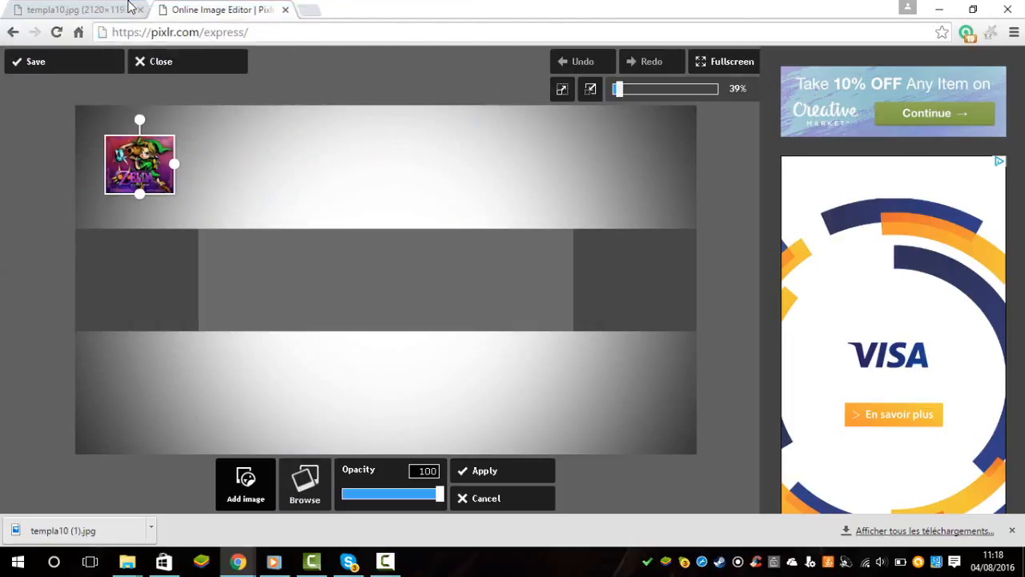
{"action": "mouse_move", "coordinate": [139, 164]}
{"action": "left_mouse_down"}
{"action": "mouse_move", "coordinate": [457, 317]}
{"action": "mouse_move", "coordinate": [541, 300]}
{"action": "left_mouse_up"}
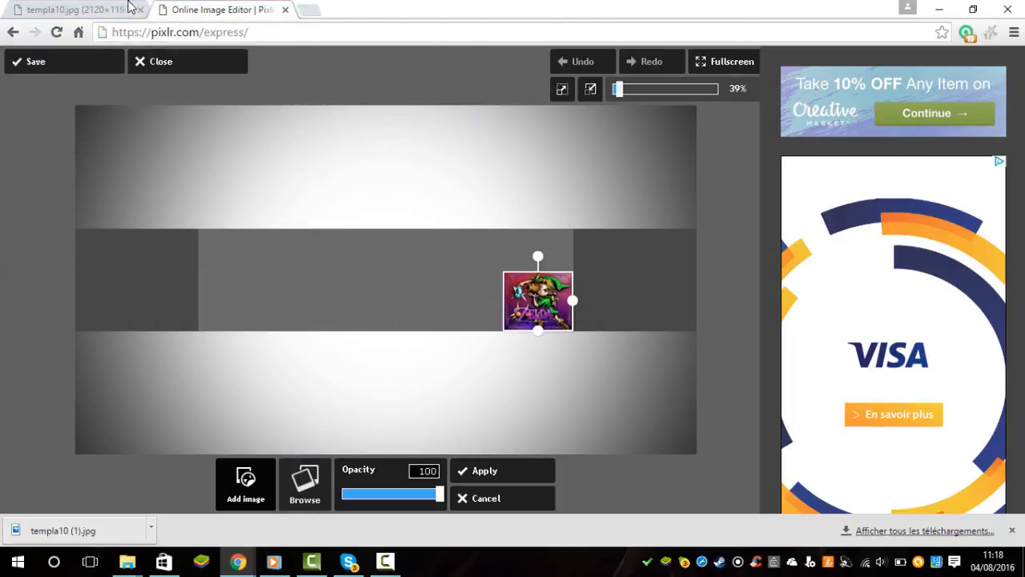
{"action": "left_click", "coordinate": [502, 470]}
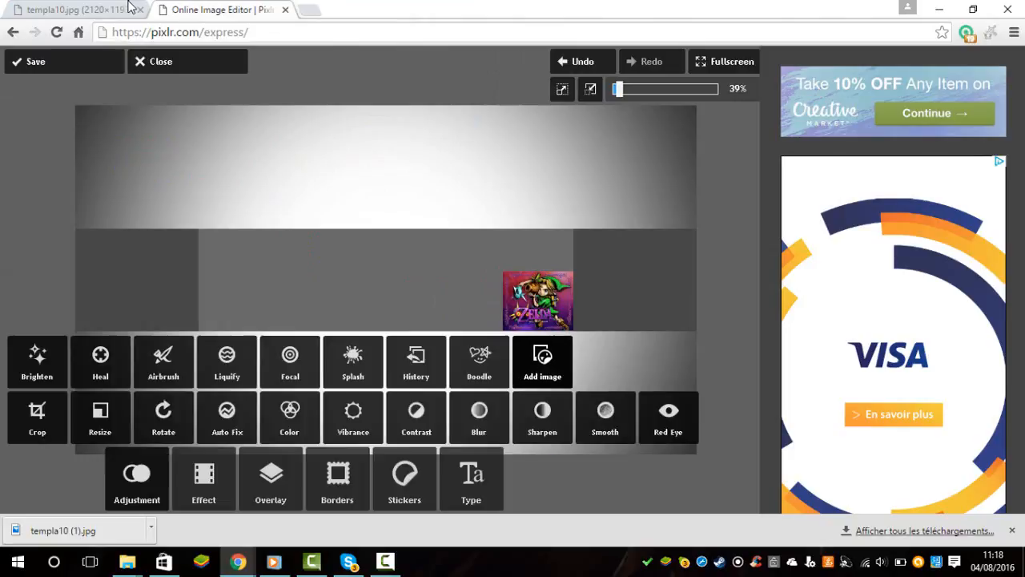
{"action": "left_click", "coordinate": [542, 360]}
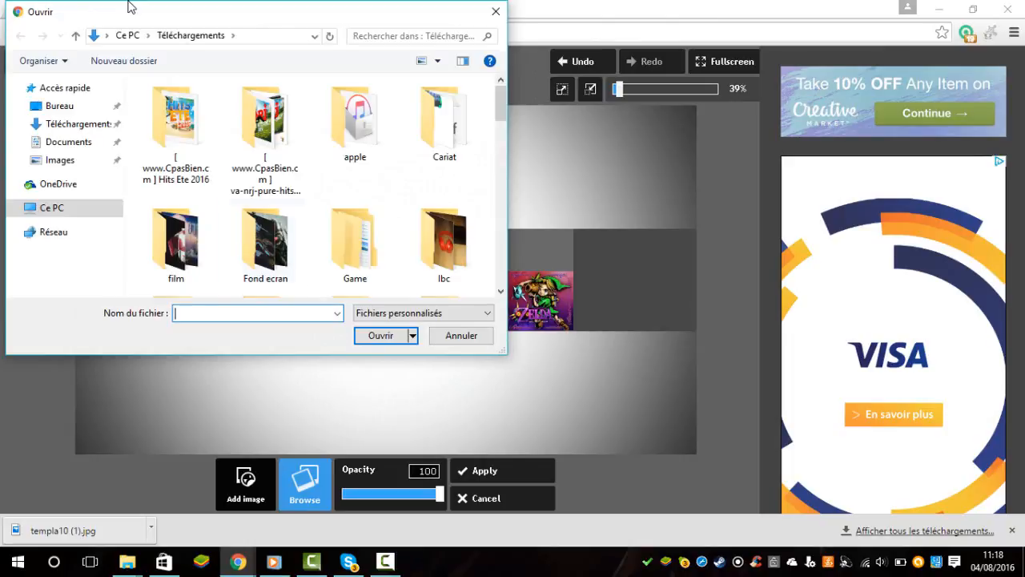
{"action": "key", "text": "Escape"}
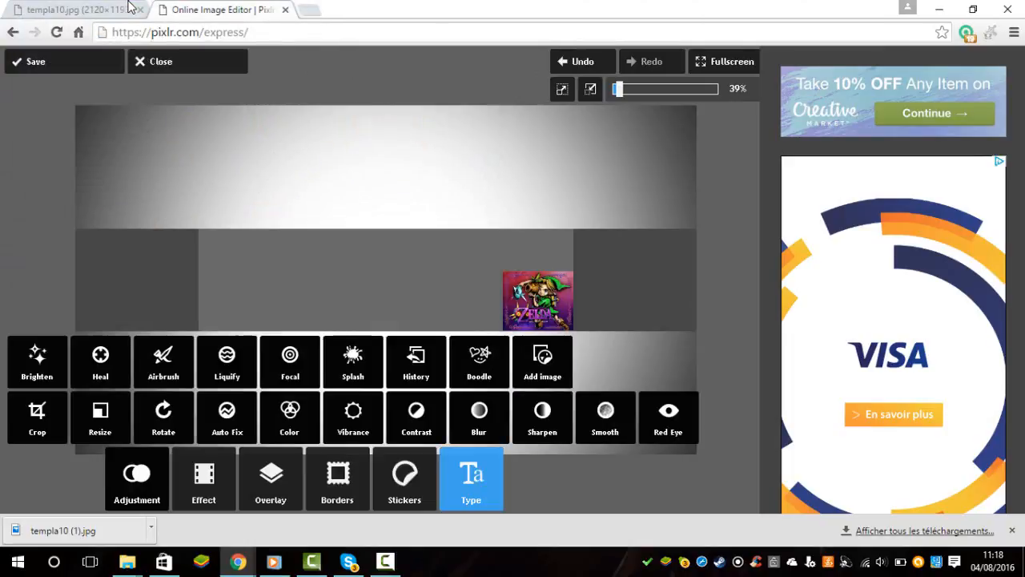
{"action": "left_click", "coordinate": [470, 479]}
{"action": "left_click", "coordinate": [408, 414]}
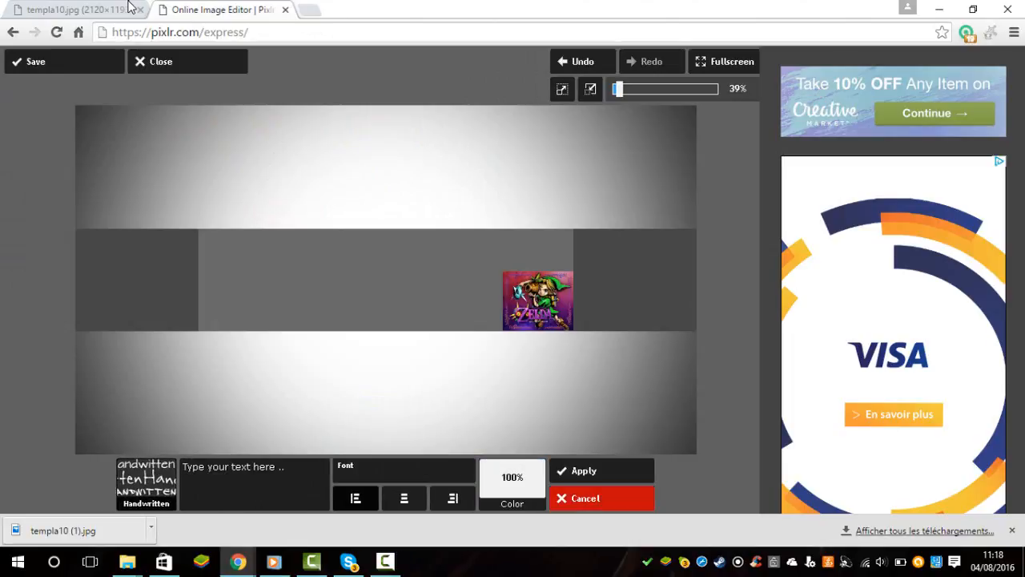
{"action": "left_click", "coordinate": [601, 498]}
Add the white text "destroysnake" in the Grunge font Destroy, shrink it to fit the upper left of the central band and apply it.
{"action": "left_click", "coordinate": [328, 423]}
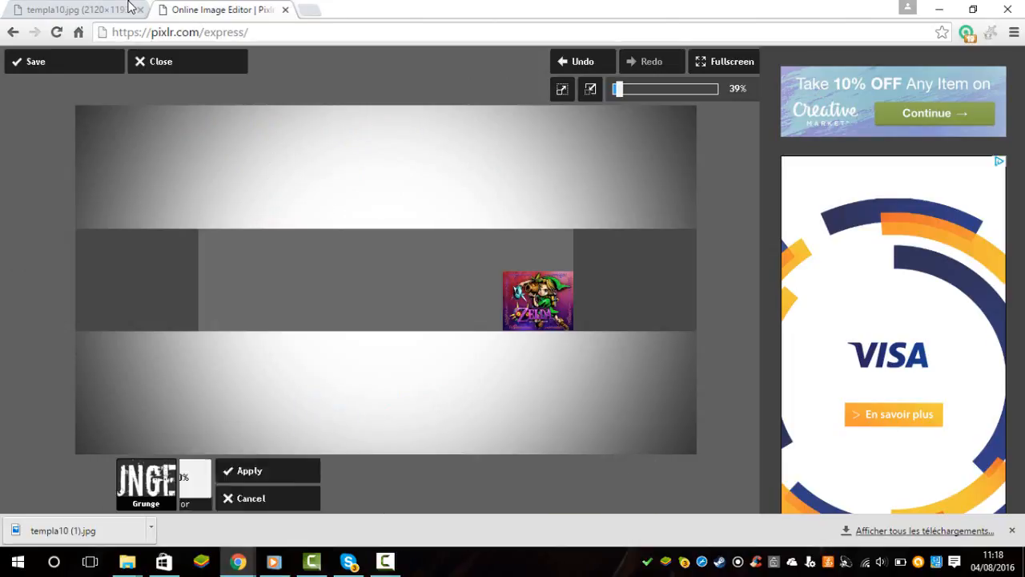
{"action": "left_click", "coordinate": [404, 471]}
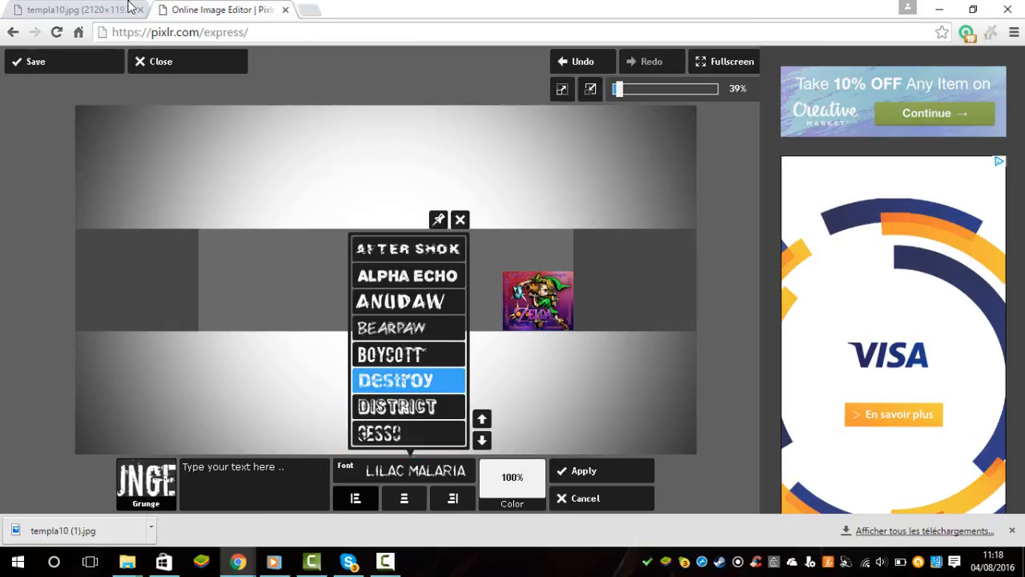
{"action": "left_click", "coordinate": [396, 380]}
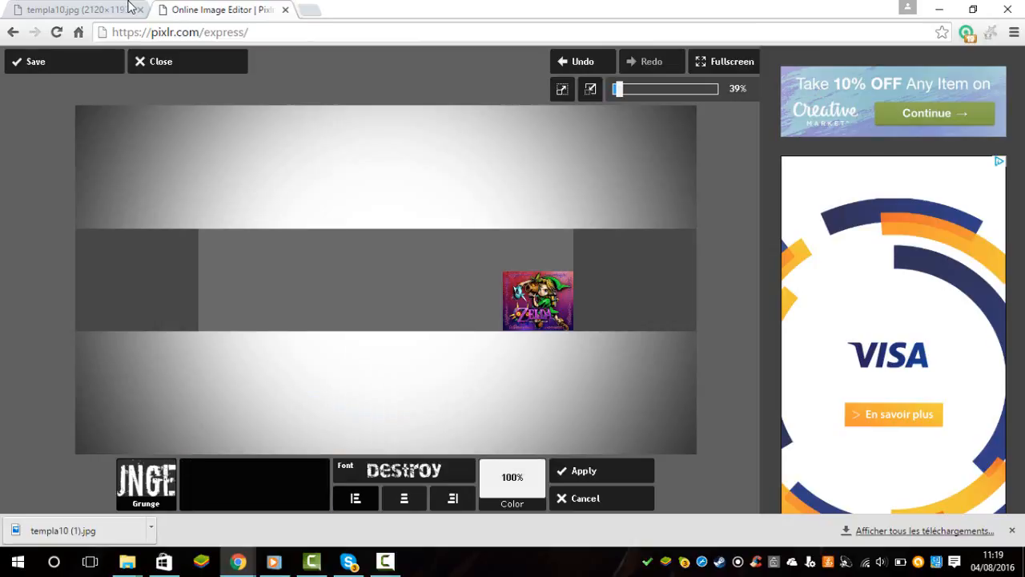
{"action": "type", "text": "destroy"}
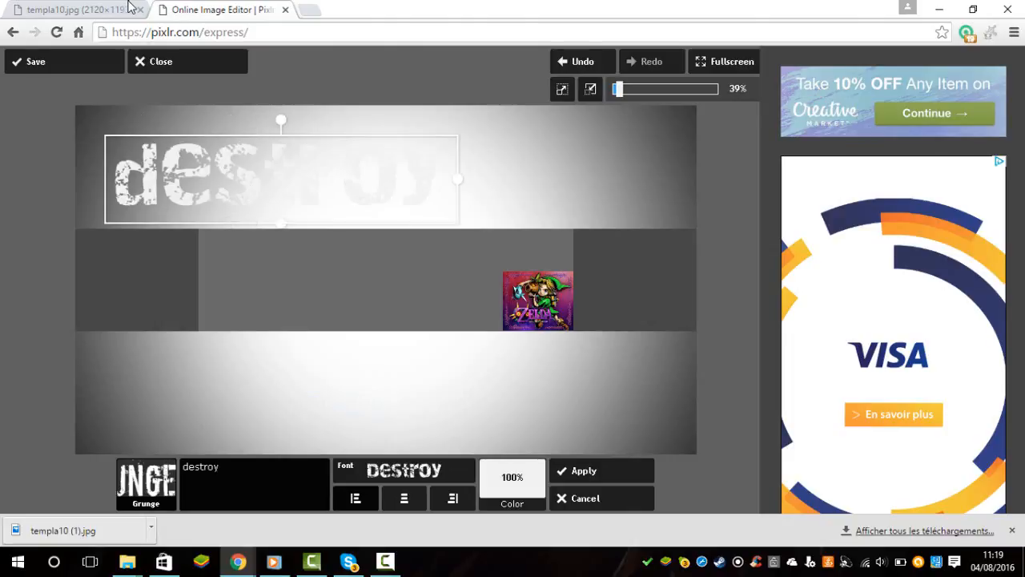
{"action": "type", "text": "snake"}
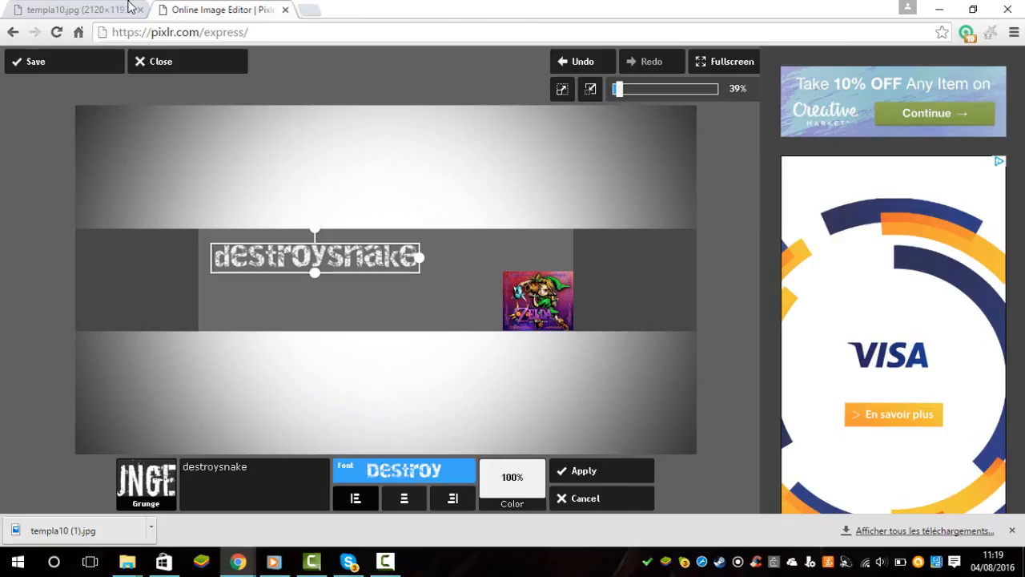
{"action": "left_click", "coordinate": [513, 482]}
{"action": "mouse_move", "coordinate": [452, 370]}
{"action": "left_mouse_down"}
{"action": "mouse_move", "coordinate": [471, 422]}
{"action": "mouse_move", "coordinate": [452, 440]}
{"action": "mouse_move", "coordinate": [471, 415]}
{"action": "mouse_move", "coordinate": [452, 366]}
{"action": "left_mouse_up"}
{"action": "left_click", "coordinate": [602, 470]}
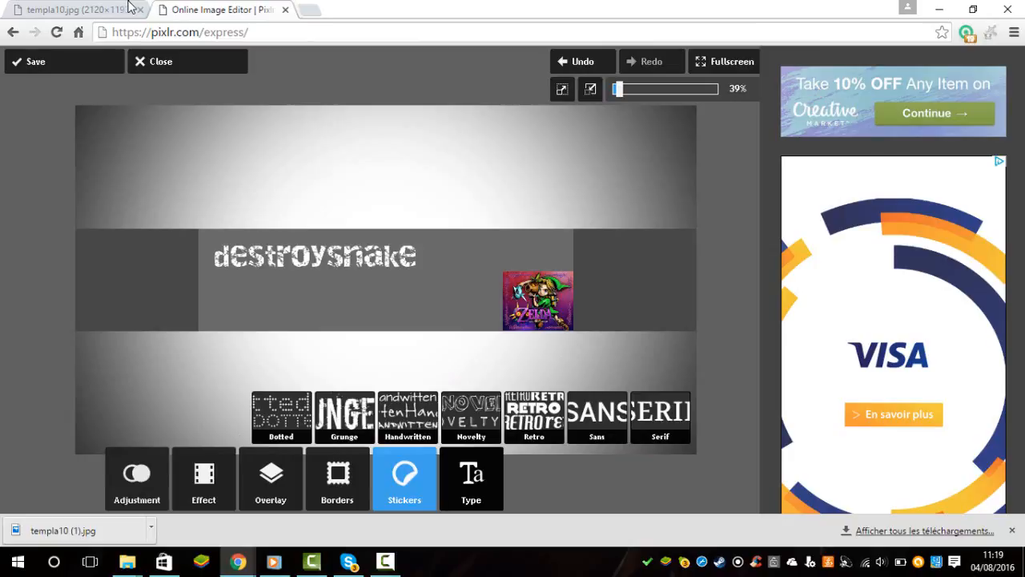
Add the Abstract sticker Allusion, shrink it to fit the central band between the text and the Zelda picture, and apply it.
{"action": "left_click", "coordinate": [404, 478]}
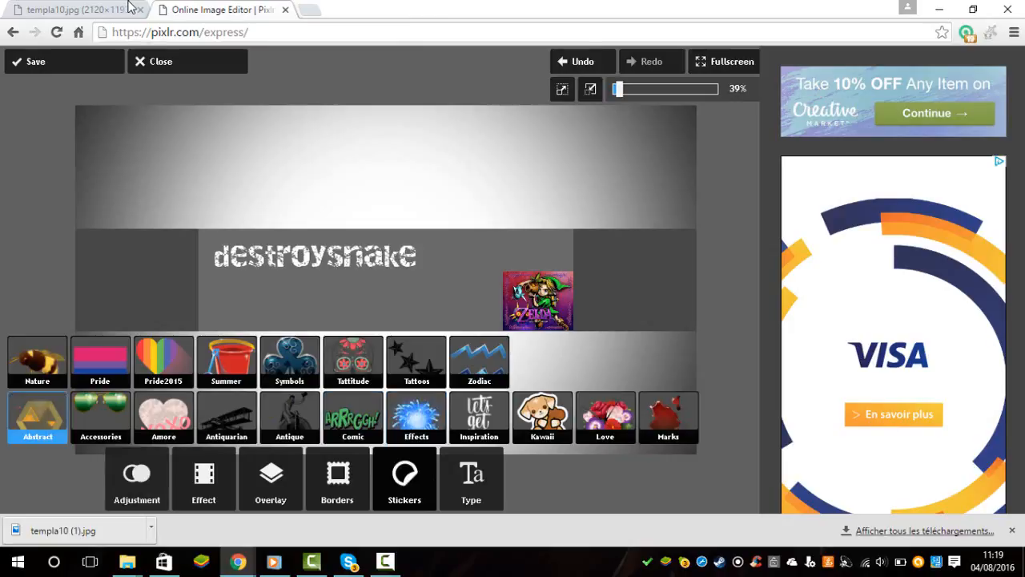
{"action": "left_click", "coordinate": [37, 417]}
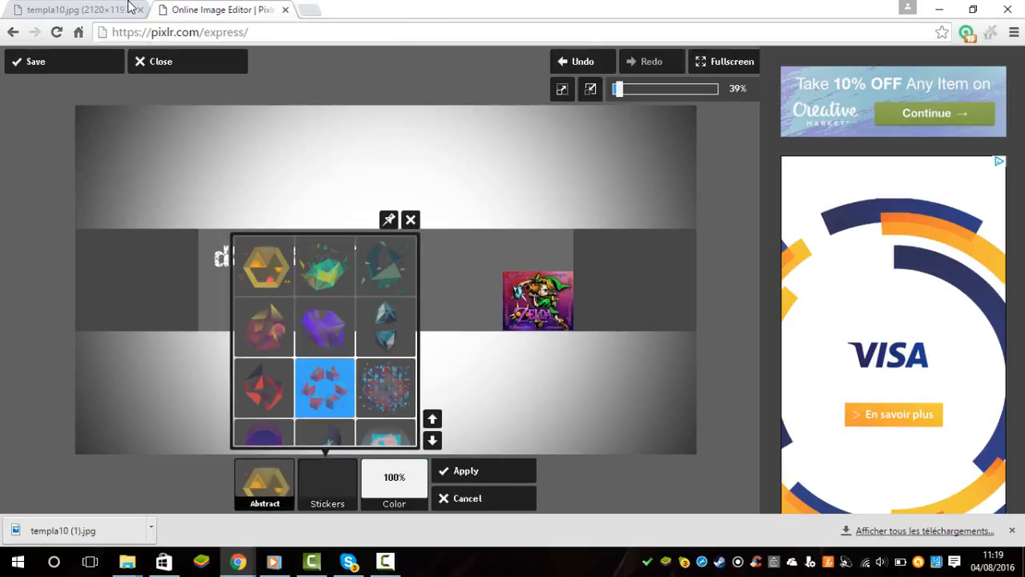
{"action": "left_click", "coordinate": [325, 268]}
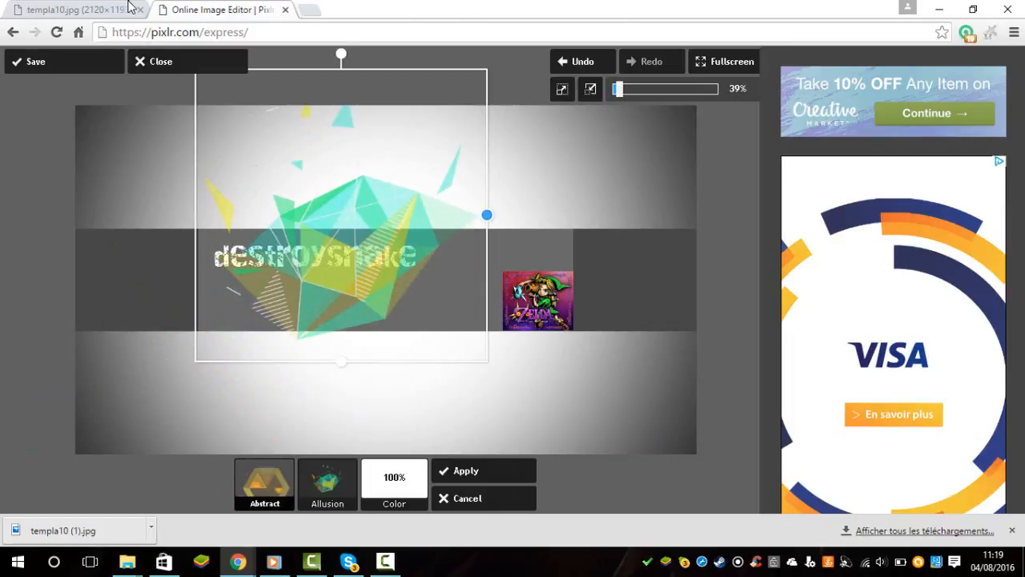
{"action": "mouse_move", "coordinate": [487, 215]}
{"action": "left_mouse_down"}
{"action": "mouse_move", "coordinate": [357, 214]}
{"action": "mouse_move", "coordinate": [392, 214]}
{"action": "mouse_move", "coordinate": [458, 284]}
{"action": "left_mouse_up"}
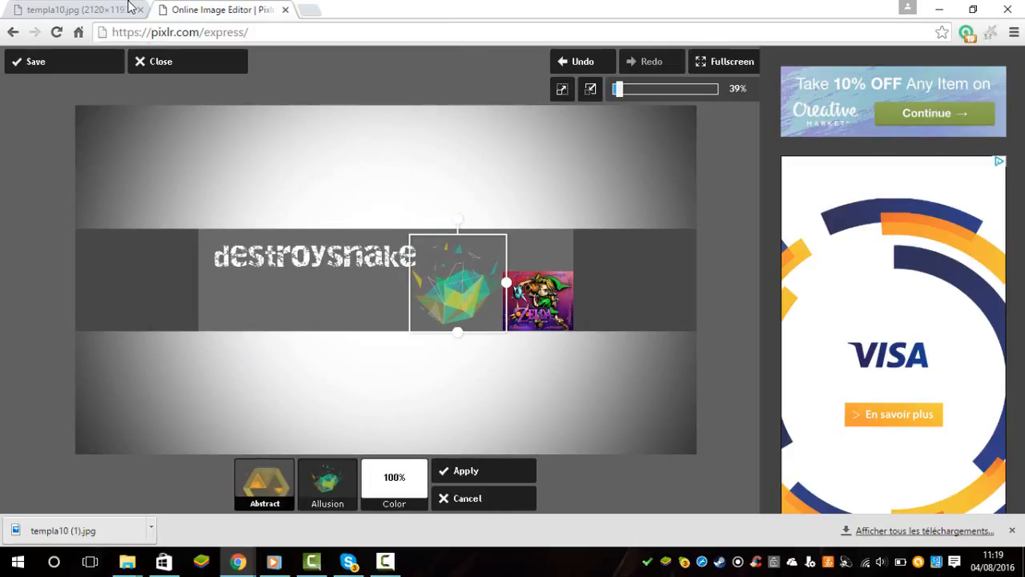
{"action": "left_click", "coordinate": [472, 470]}
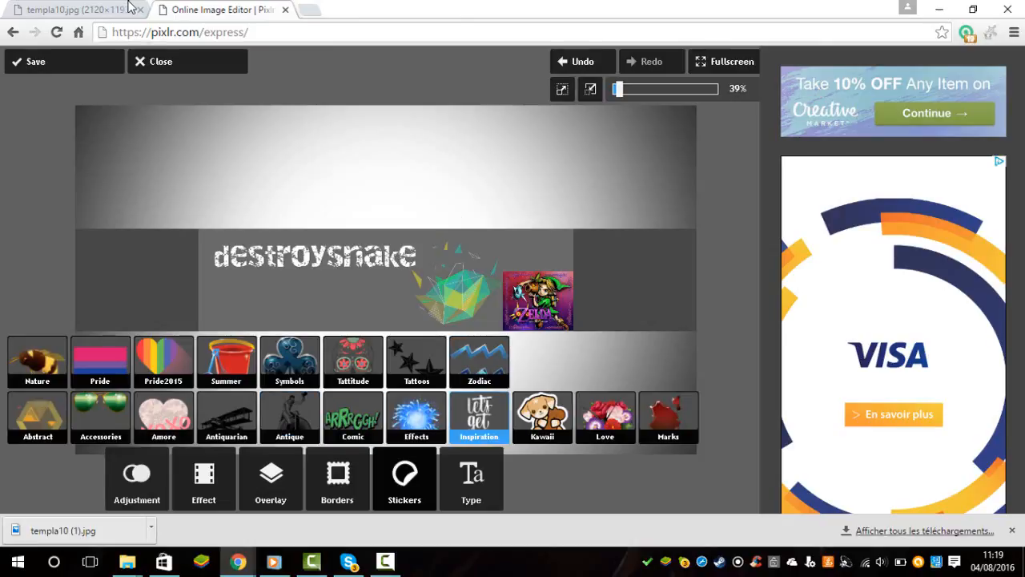
Apply the Smoke overlay Above to the whole banner at an amount of 100.
{"action": "left_click", "coordinate": [270, 479]}
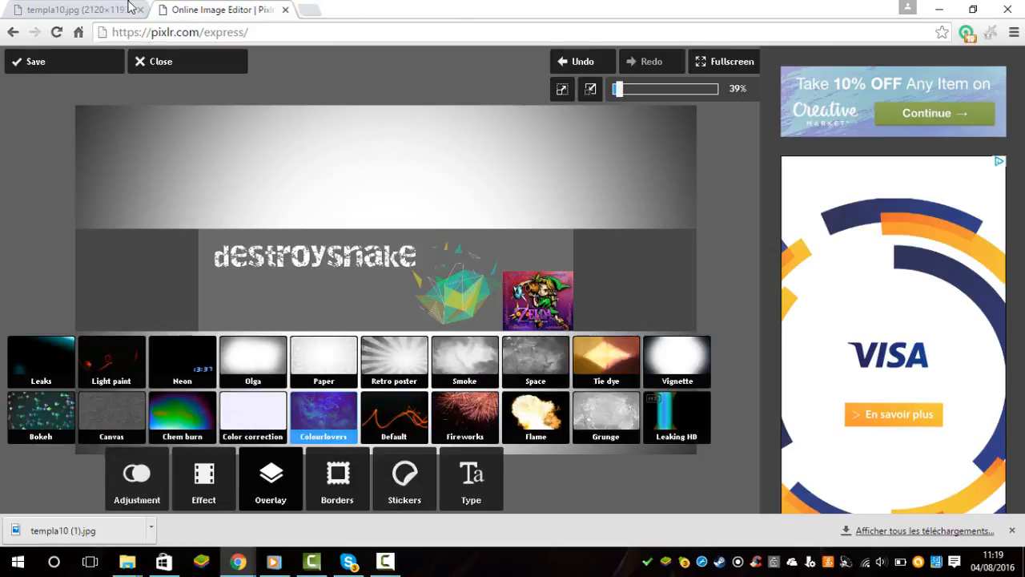
{"action": "left_click", "coordinate": [464, 360]}
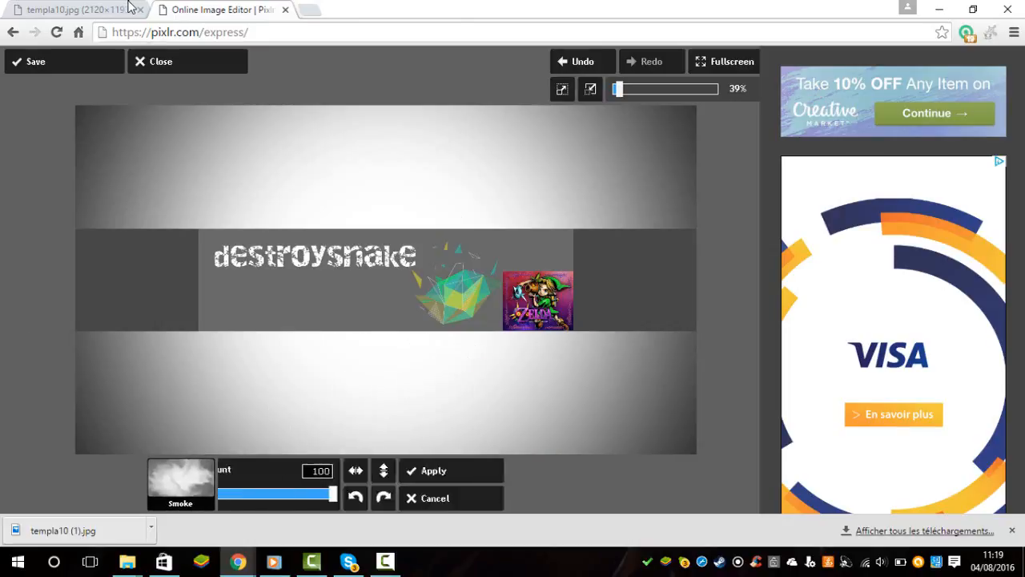
{"action": "left_click", "coordinate": [276, 484]}
{"action": "left_click", "coordinate": [66, 408]}
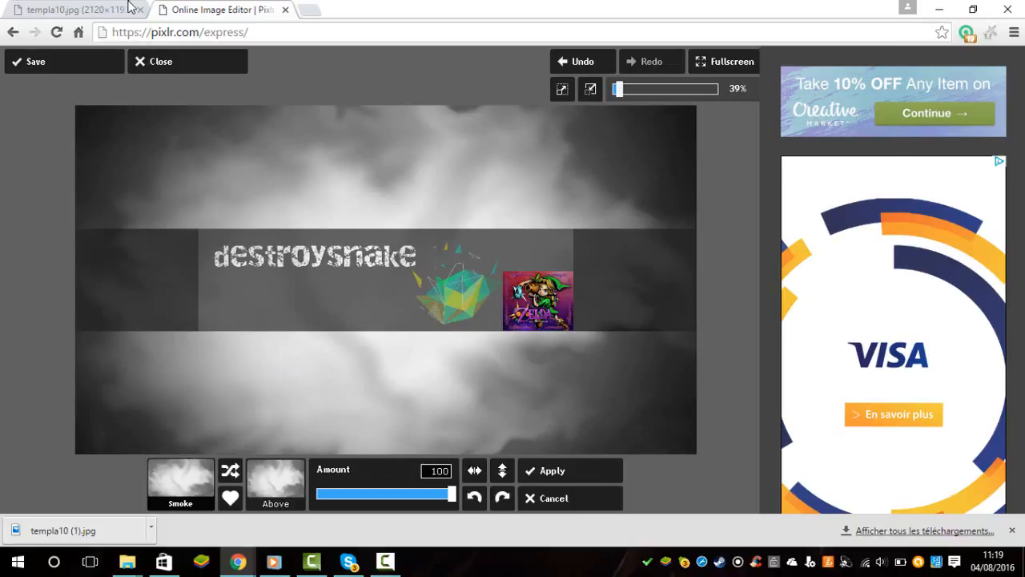
{"action": "left_click", "coordinate": [569, 470]}
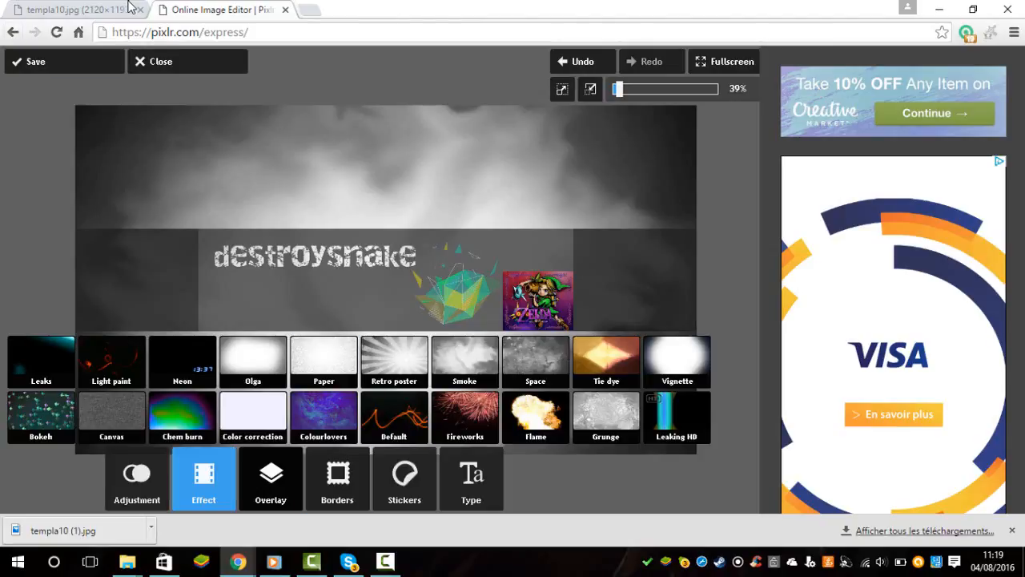
Try the Default effects Anne, Bob, Aladin and Amber on the banner.
{"action": "left_click", "coordinate": [394, 417]}
{"action": "left_click", "coordinate": [182, 416]}
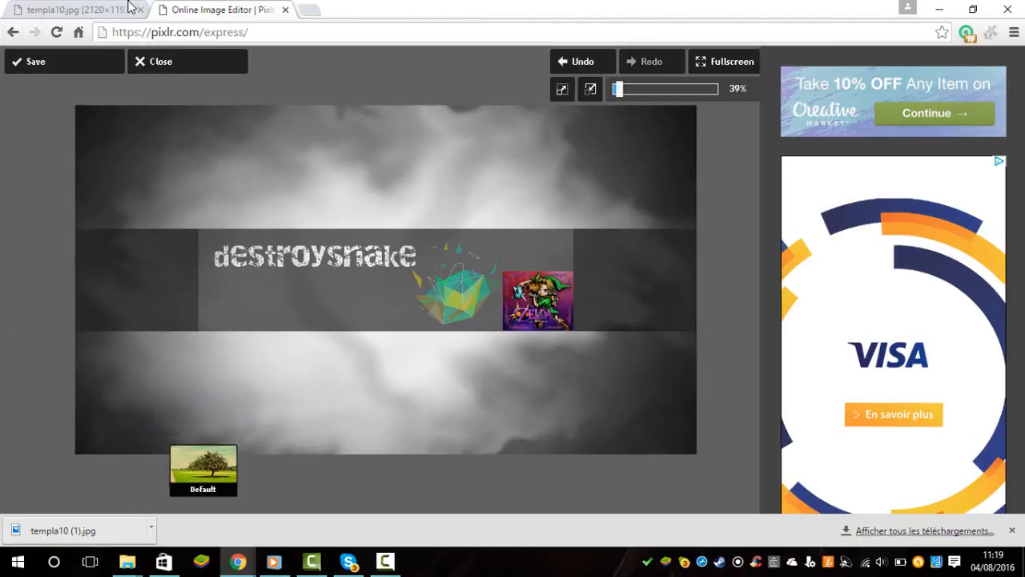
{"action": "left_click", "coordinate": [302, 484]}
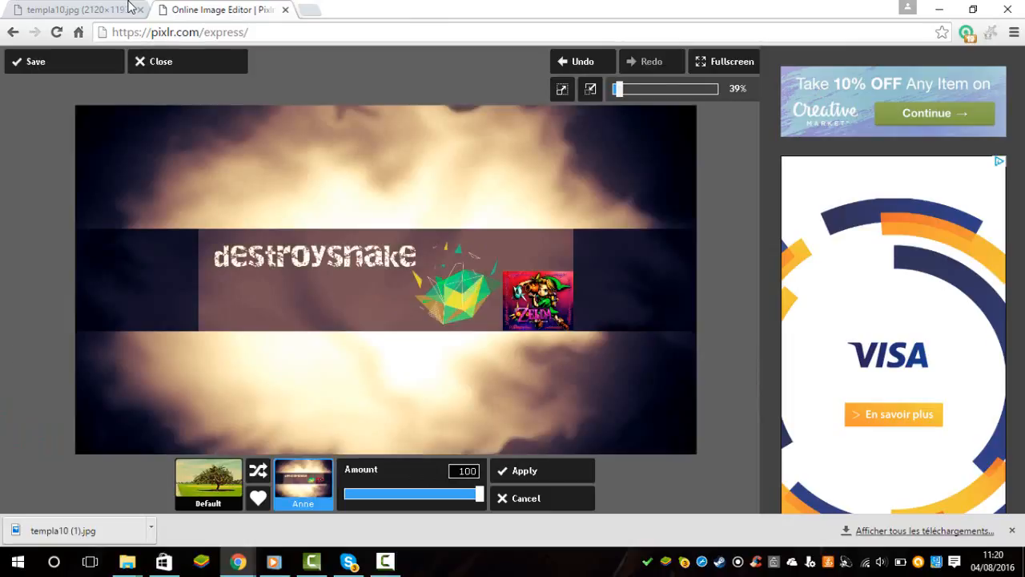
{"action": "left_click", "coordinate": [303, 483]}
{"action": "left_click", "coordinate": [439, 404]}
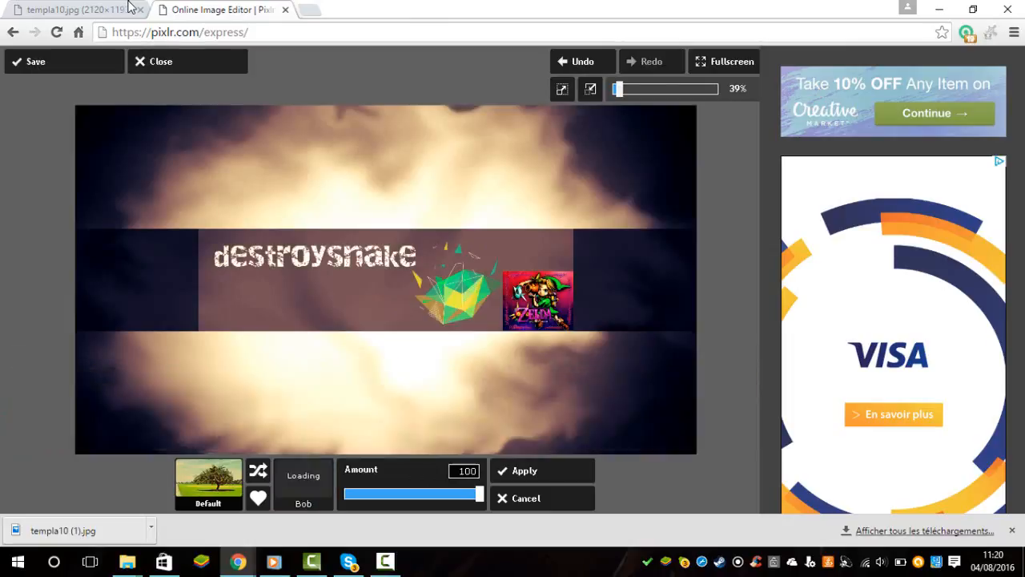
{"action": "left_click", "coordinate": [303, 484]}
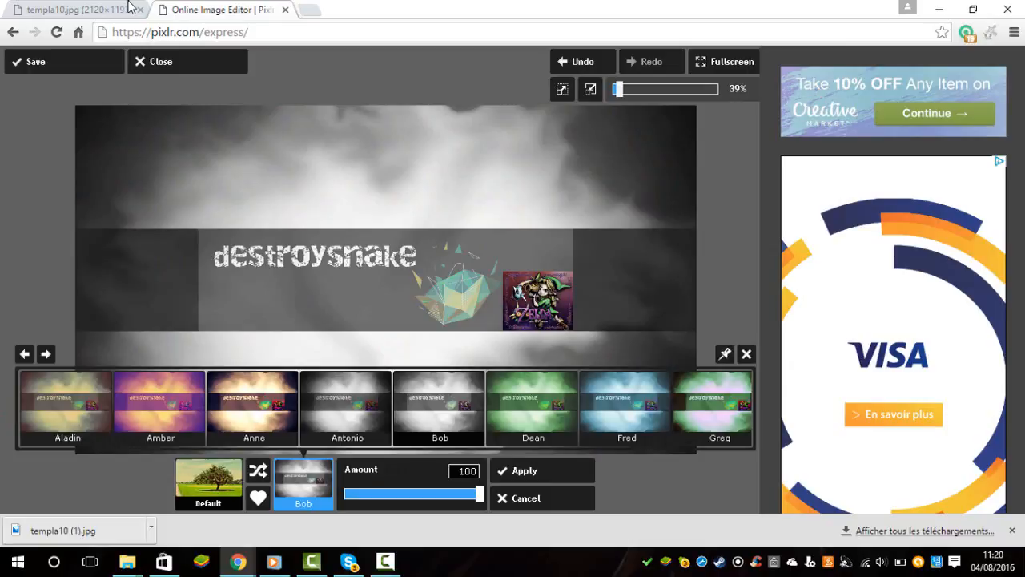
{"action": "left_click", "coordinate": [67, 405]}
{"action": "left_click", "coordinate": [303, 484]}
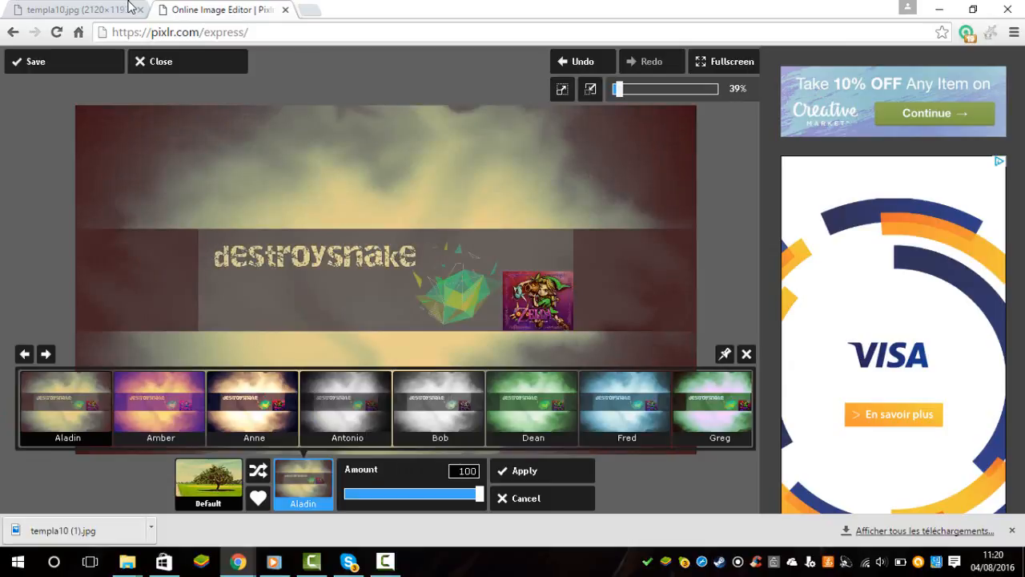
{"action": "left_click", "coordinate": [160, 405]}
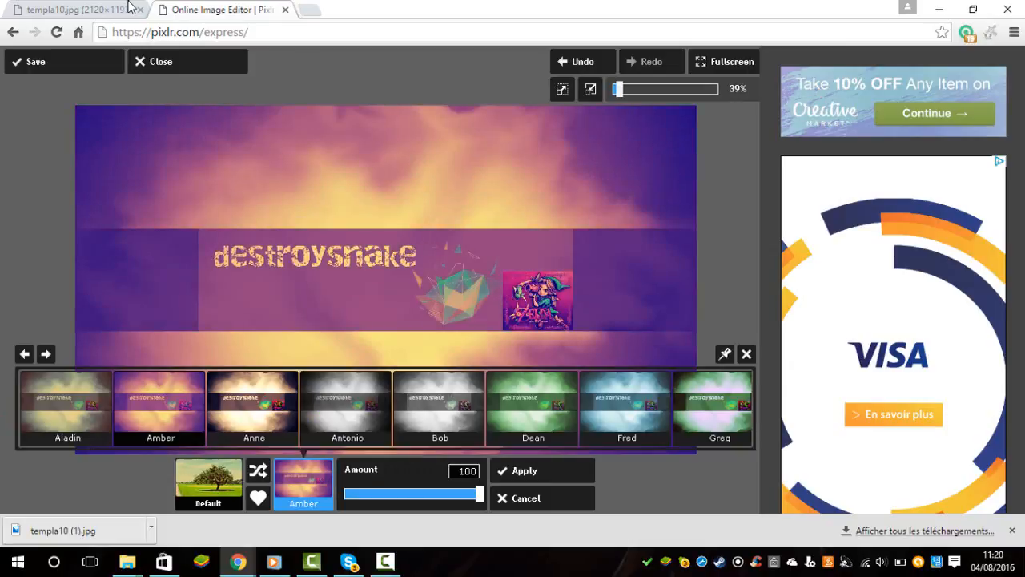
{"action": "left_click", "coordinate": [302, 484]}
Try the Salomon effect on the banner and leave the effects without keeping it.
{"action": "left_click_drag", "start_coordinate": [573, 407], "coordinate": [200, 407]}
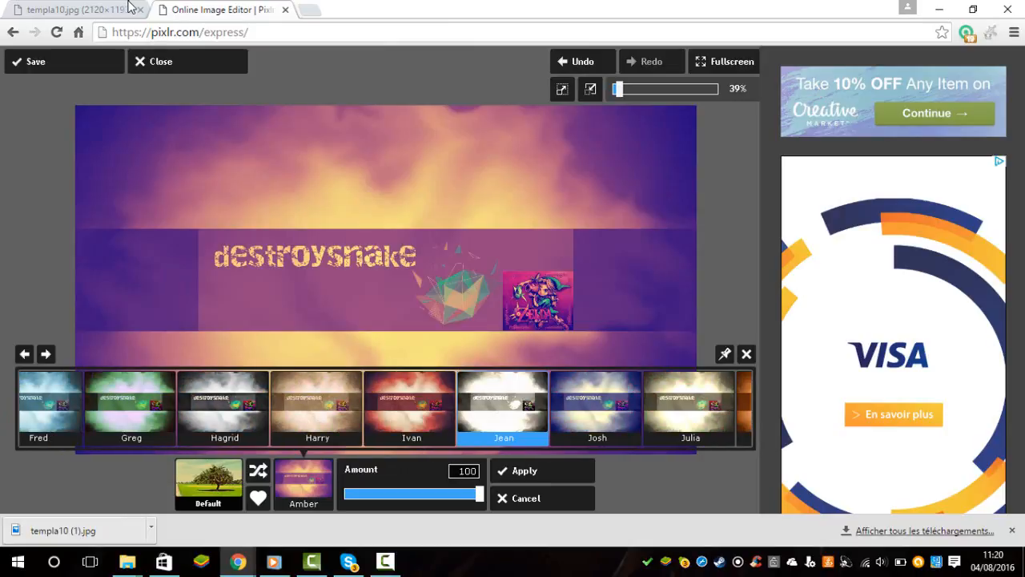
{"action": "left_click_drag", "start_coordinate": [592, 407], "coordinate": [200, 406]}
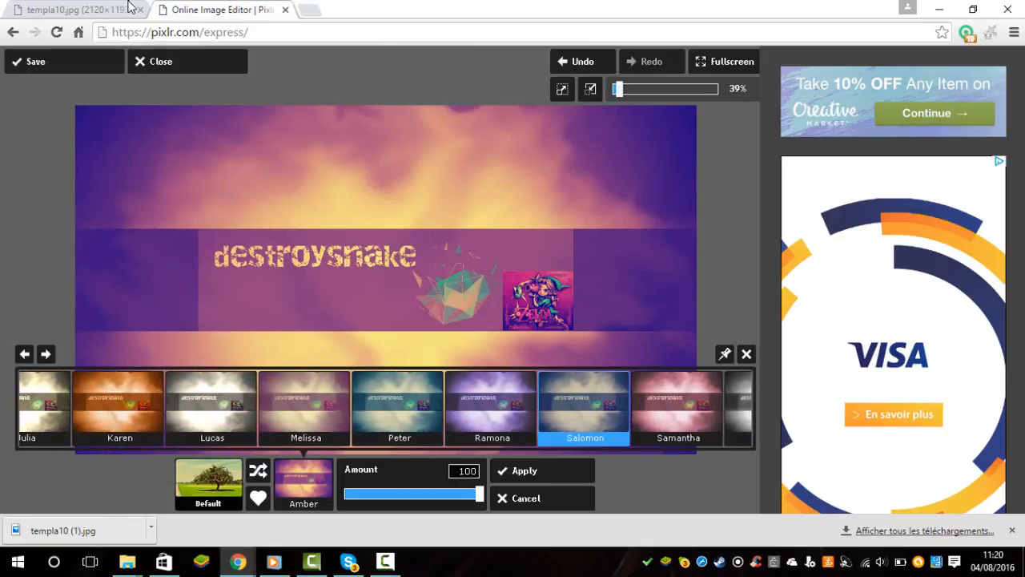
{"action": "left_click", "coordinate": [584, 404]}
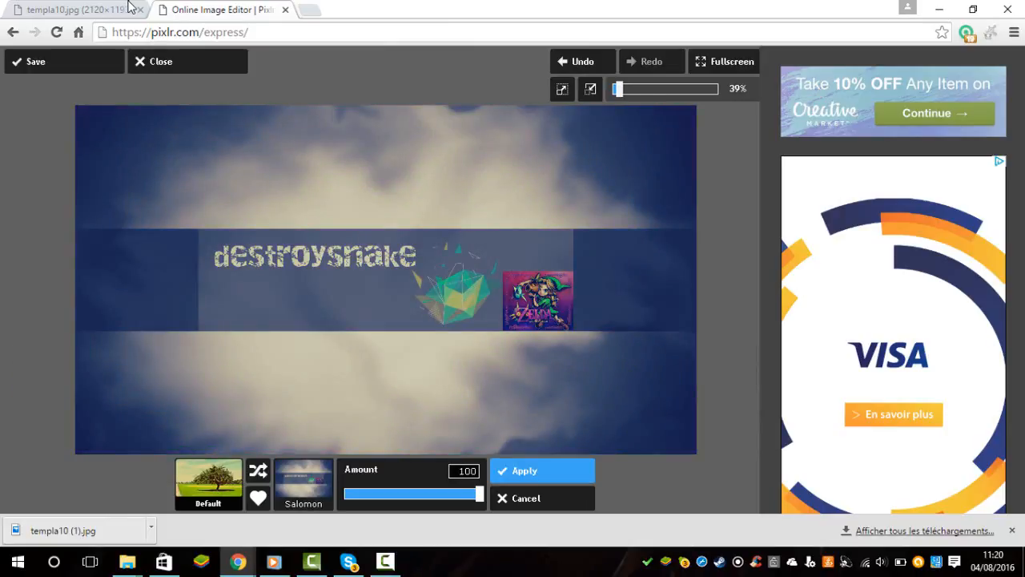
{"action": "left_click_drag", "start_coordinate": [479, 494], "coordinate": [345, 494]}
{"action": "left_click", "coordinate": [526, 497]}
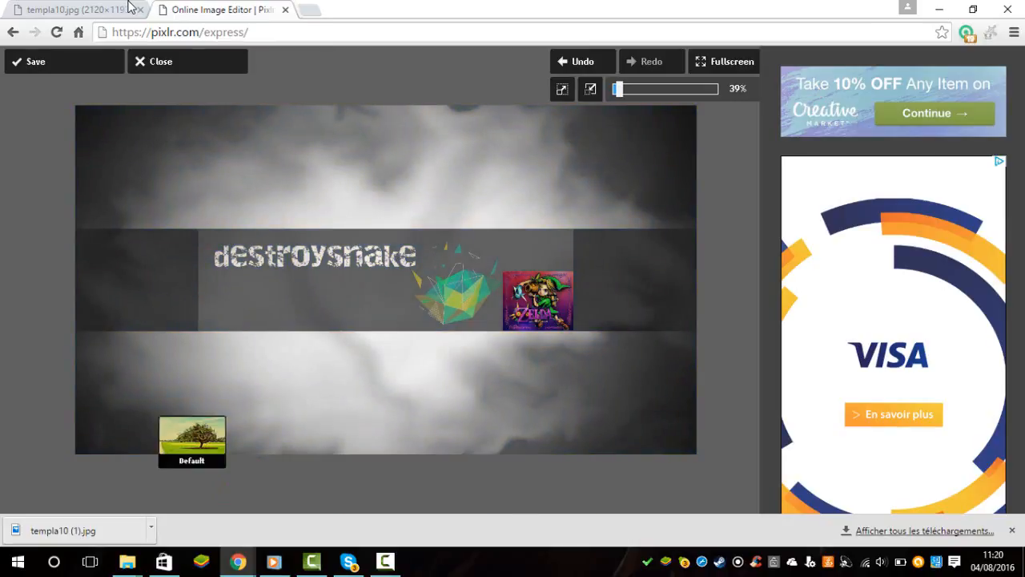
Paint Brighten spots all over the banner with the brush size set to 71 and whitening at 75.
{"action": "left_click", "coordinate": [136, 478]}
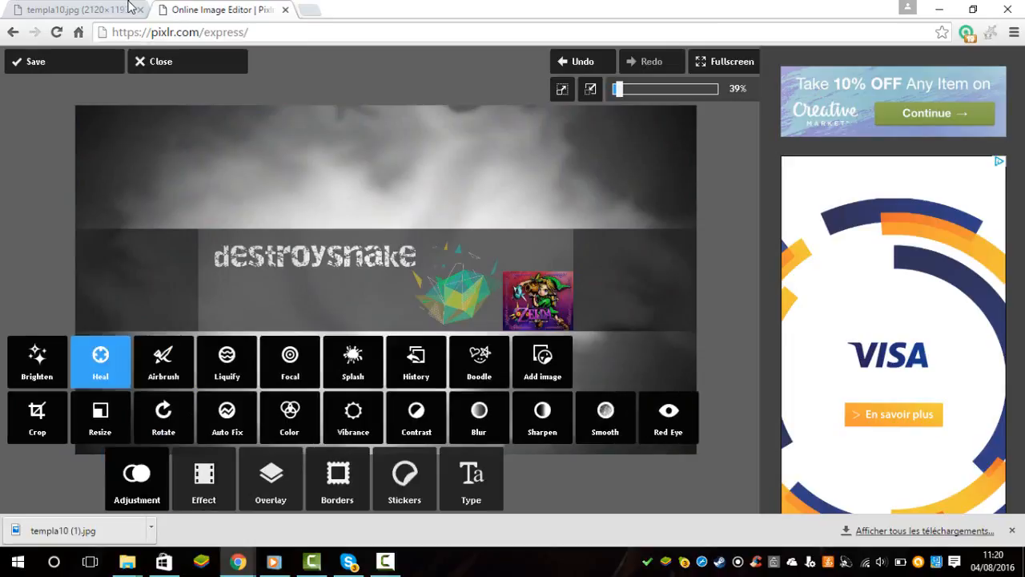
{"action": "left_click", "coordinate": [37, 361]}
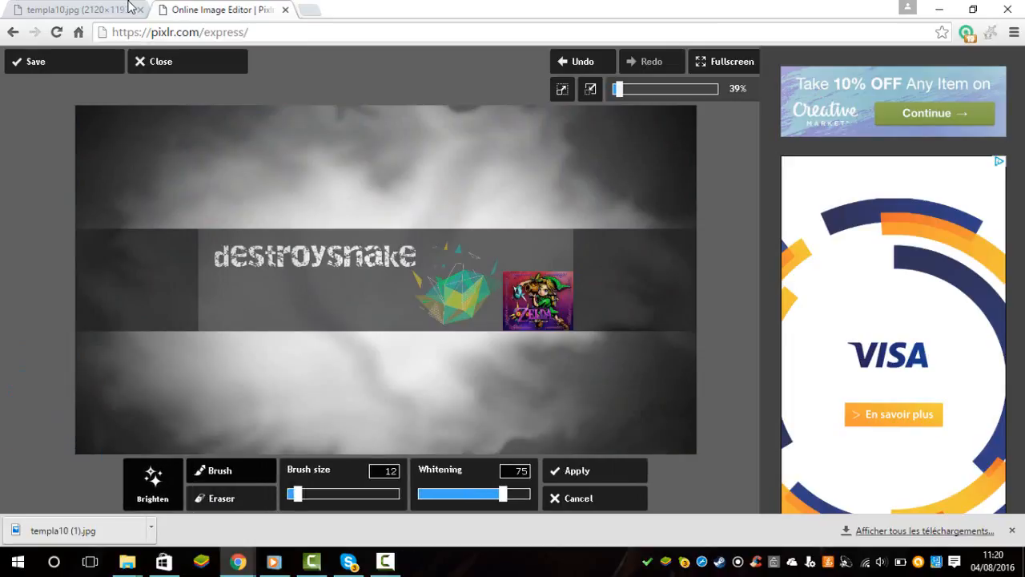
{"action": "mouse_move", "coordinate": [295, 493]}
{"action": "left_mouse_down"}
{"action": "mouse_move", "coordinate": [398, 493]}
{"action": "mouse_move", "coordinate": [365, 494]}
{"action": "left_mouse_up"}
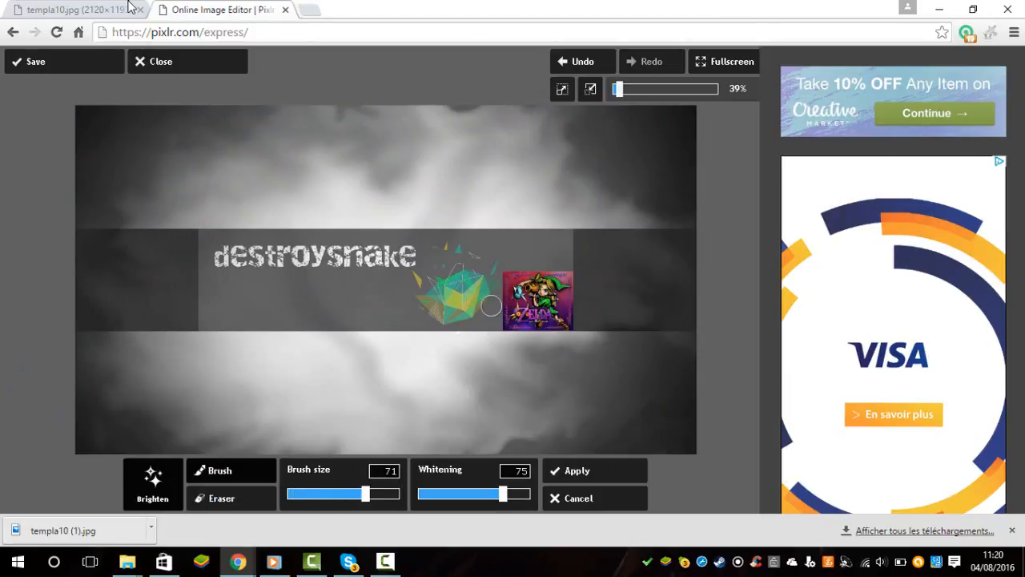
{"action": "mouse_move", "coordinate": [491, 305]}
{"action": "left_mouse_down"}
{"action": "mouse_move", "coordinate": [542, 257]}
{"action": "mouse_move", "coordinate": [502, 313]}
{"action": "mouse_move", "coordinate": [500, 285]}
{"action": "mouse_move", "coordinate": [501, 340]}
{"action": "mouse_move", "coordinate": [499, 278]}
{"action": "mouse_move", "coordinate": [480, 263]}
{"action": "mouse_move", "coordinate": [385, 245]}
{"action": "mouse_move", "coordinate": [325, 297]}
{"action": "mouse_move", "coordinate": [276, 260]}
{"action": "mouse_move", "coordinate": [259, 277]}
{"action": "mouse_move", "coordinate": [360, 243]}
{"action": "mouse_move", "coordinate": [366, 128]}
{"action": "mouse_move", "coordinate": [284, 283]}
{"action": "mouse_move", "coordinate": [440, 339]}
{"action": "mouse_move", "coordinate": [176, 367]}
{"action": "mouse_move", "coordinate": [439, 330]}
{"action": "mouse_move", "coordinate": [324, 271]}
{"action": "mouse_move", "coordinate": [353, 338]}
{"action": "mouse_move", "coordinate": [608, 421]}
{"action": "mouse_move", "coordinate": [574, 241]}
{"action": "mouse_move", "coordinate": [491, 241]}
{"action": "mouse_move", "coordinate": [233, 169]}
{"action": "mouse_move", "coordinate": [243, 107]}
{"action": "mouse_move", "coordinate": [356, 174]}
{"action": "mouse_move", "coordinate": [318, 224]}
{"action": "mouse_move", "coordinate": [558, 342]}
{"action": "mouse_move", "coordinate": [611, 204]}
{"action": "mouse_move", "coordinate": [438, 124]}
{"action": "mouse_move", "coordinate": [209, 262]}
{"action": "mouse_move", "coordinate": [454, 404]}
{"action": "mouse_move", "coordinate": [474, 370]}
{"action": "mouse_move", "coordinate": [315, 270]}
{"action": "mouse_move", "coordinate": [310, 346]}
{"action": "mouse_move", "coordinate": [408, 366]}
{"action": "left_mouse_up"}
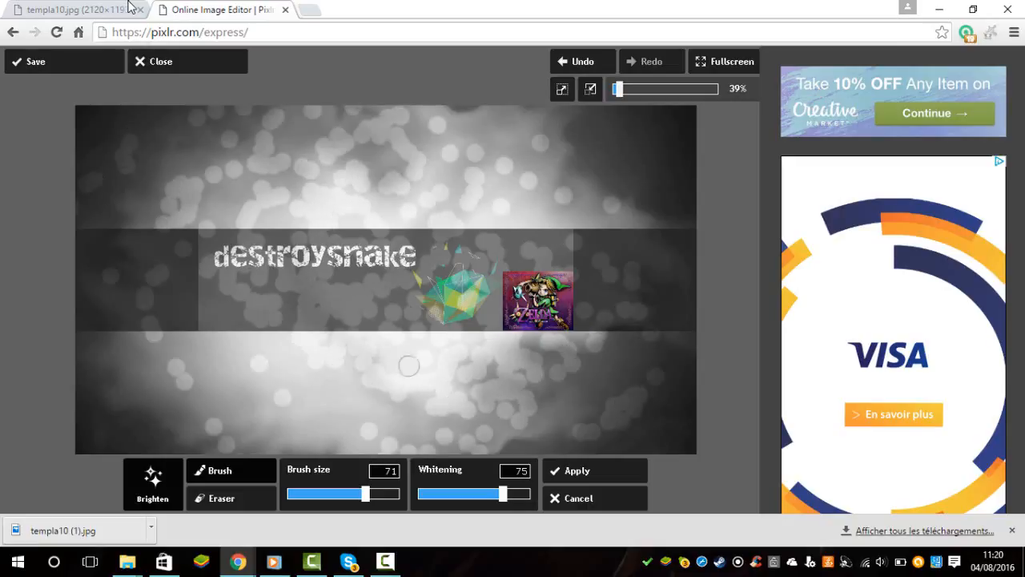
Reduce the Brighten whitening to 50 and the brush size to 47, and apply the adjustment to the banner.
{"action": "left_click_drag", "start_coordinate": [503, 493], "coordinate": [473, 493]}
{"action": "mouse_move", "coordinate": [365, 494]}
{"action": "left_mouse_down"}
{"action": "mouse_move", "coordinate": [393, 494]}
{"action": "mouse_move", "coordinate": [241, 497]}
{"action": "mouse_move", "coordinate": [359, 493]}
{"action": "mouse_move", "coordinate": [323, 493]}
{"action": "left_mouse_up"}
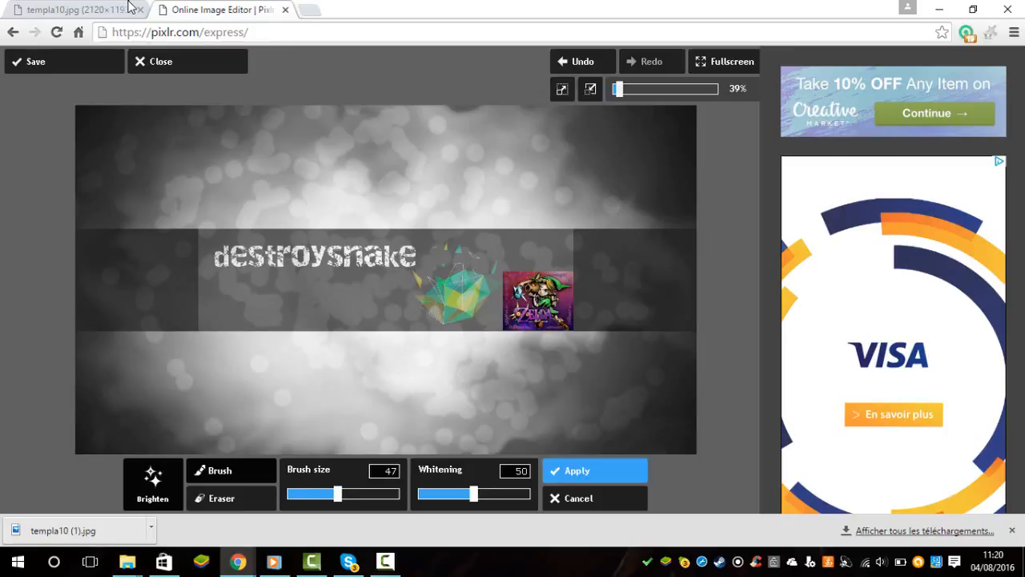
{"action": "left_click", "coordinate": [576, 470]}
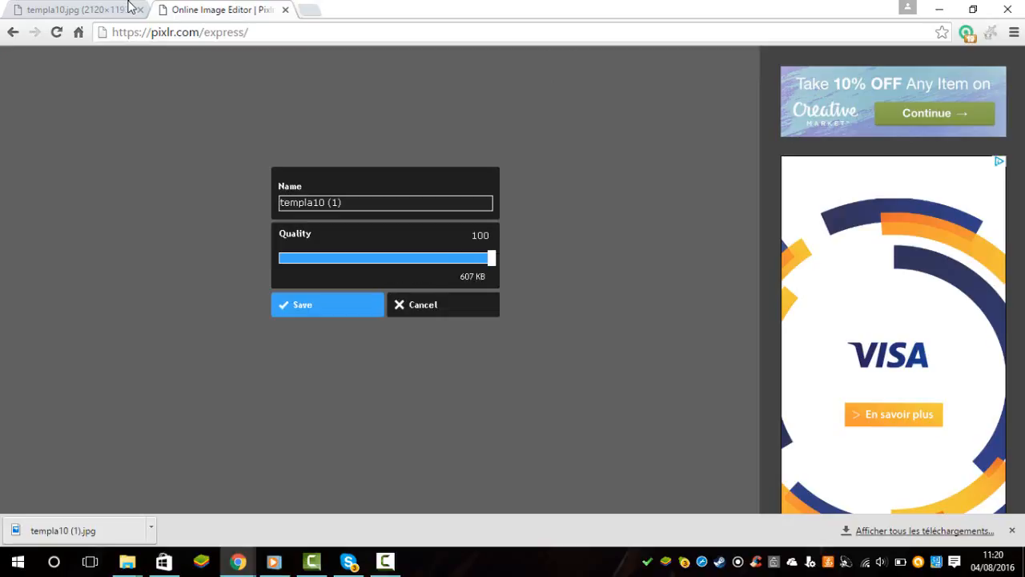
Save the banner at quality 100 as templa10 (1).jpg in the Téléchargements folder, replacing the existing file.
{"action": "left_click", "coordinate": [327, 305]}
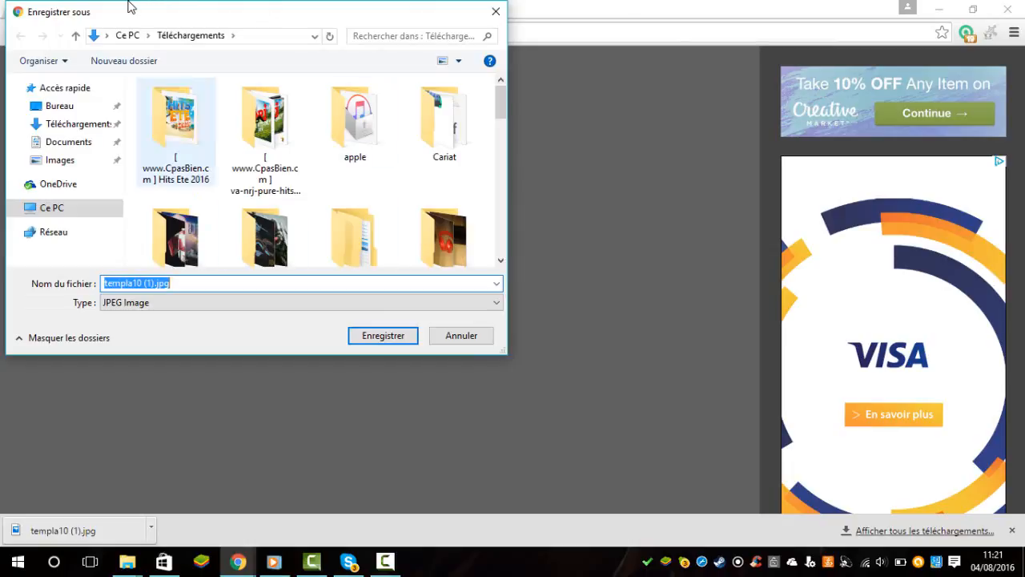
{"action": "scroll", "coordinate": [176, 160], "scroll_direction": "down", "scroll_amount": 5}
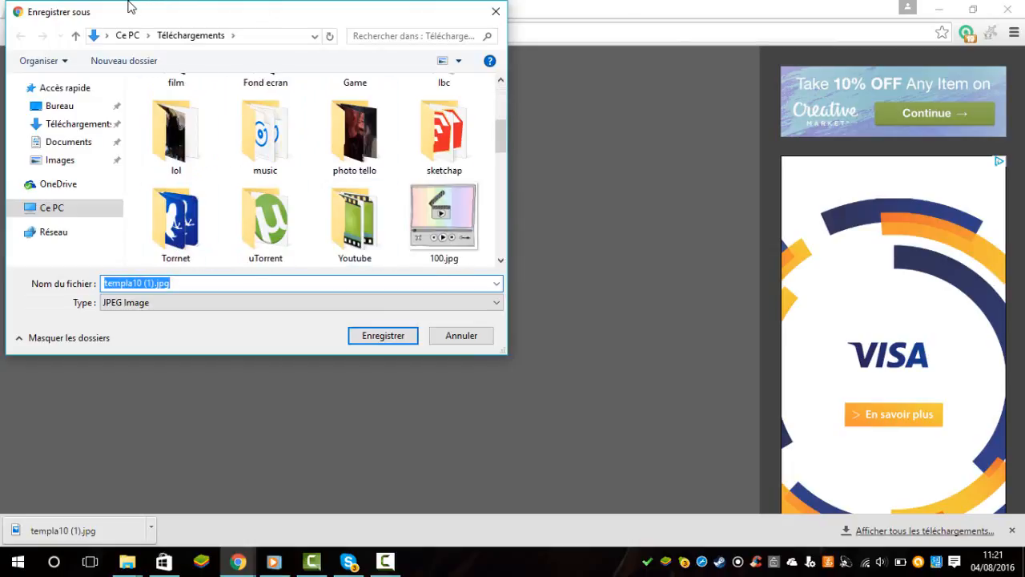
{"action": "left_click", "coordinate": [383, 336]}
{"action": "left_click", "coordinate": [555, 284]}
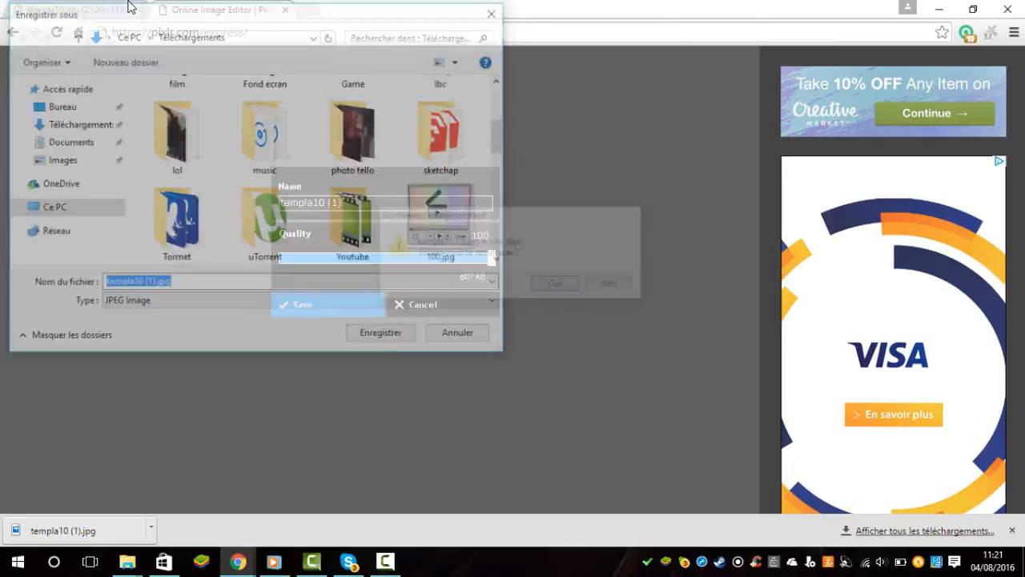
Open a new browser tab and close the Pixlr editor and templa10.jpg tabs.
{"action": "key", "text": "ctrl+t"}
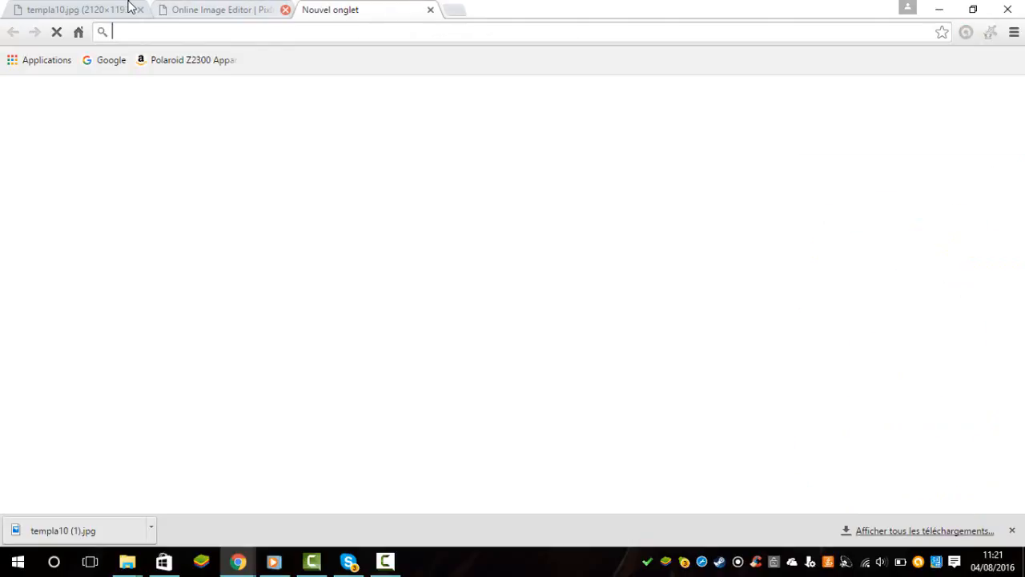
{"action": "left_click", "coordinate": [285, 10]}
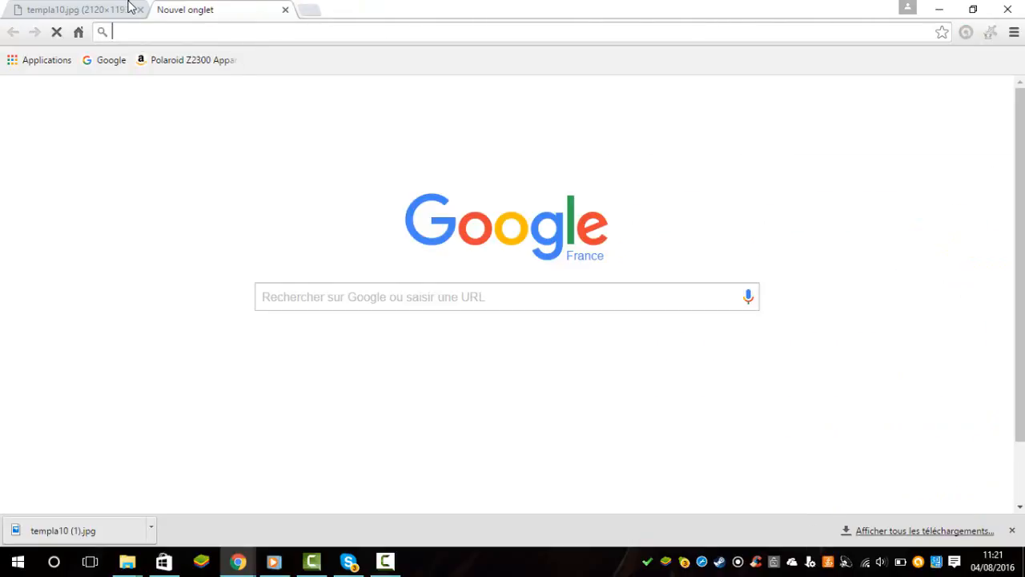
{"action": "left_click", "coordinate": [122, 8]}
{"action": "left_click", "coordinate": [140, 10]}
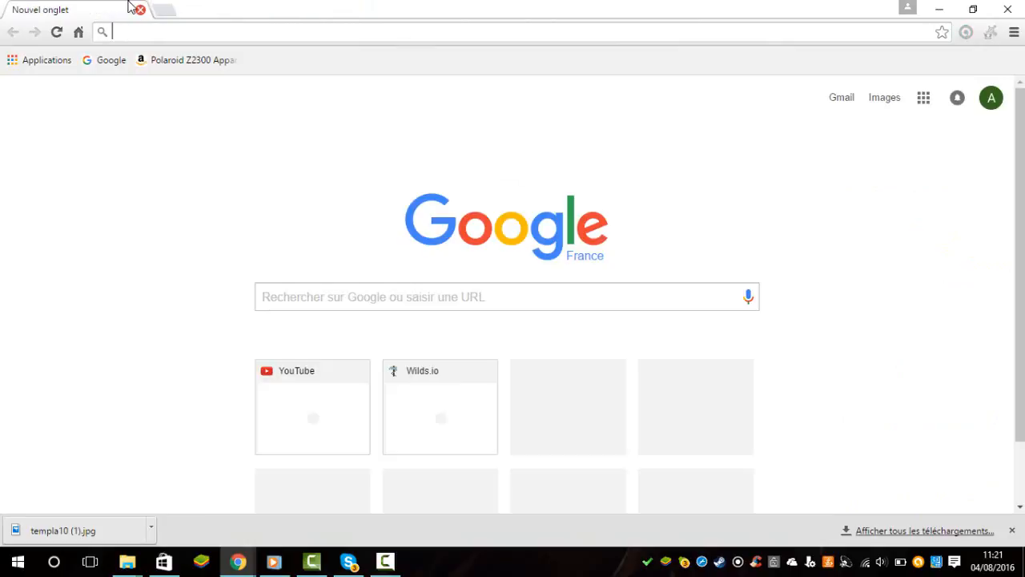
Go to YouTube and open the signed-in account's own channel page.
{"action": "type", "text": "youtube"}
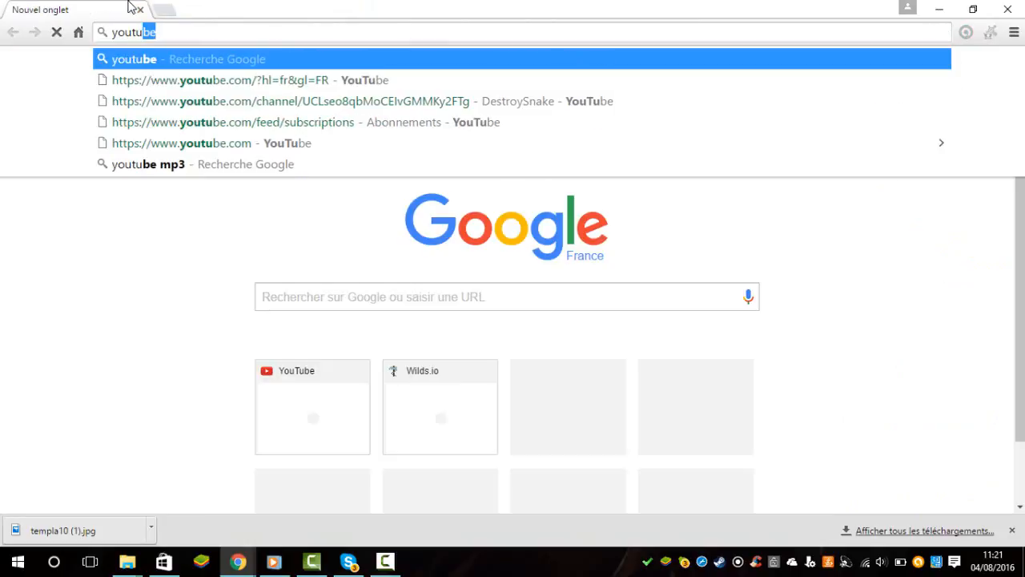
{"action": "key", "text": "Return"}
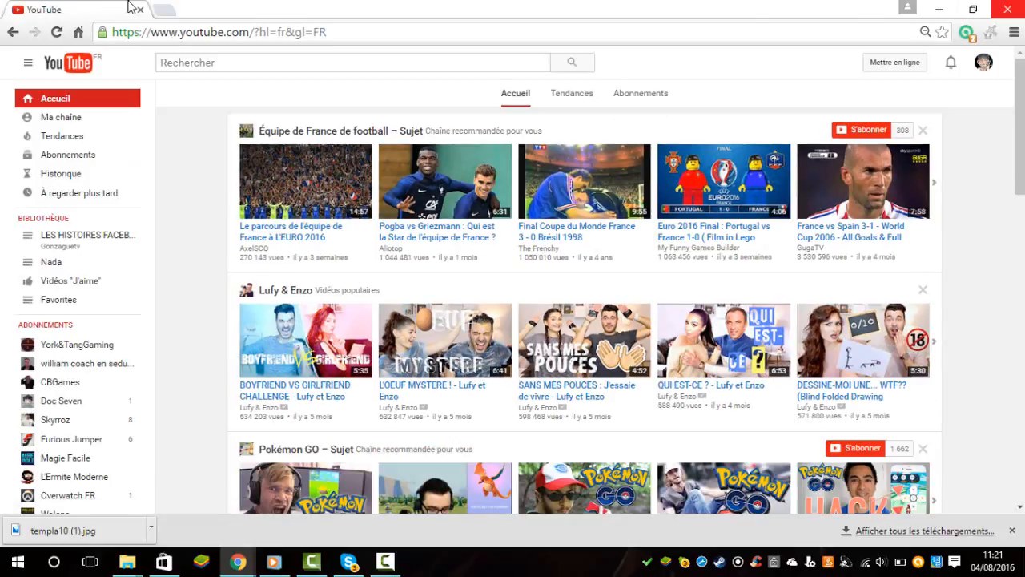
{"action": "left_click", "coordinate": [61, 117]}
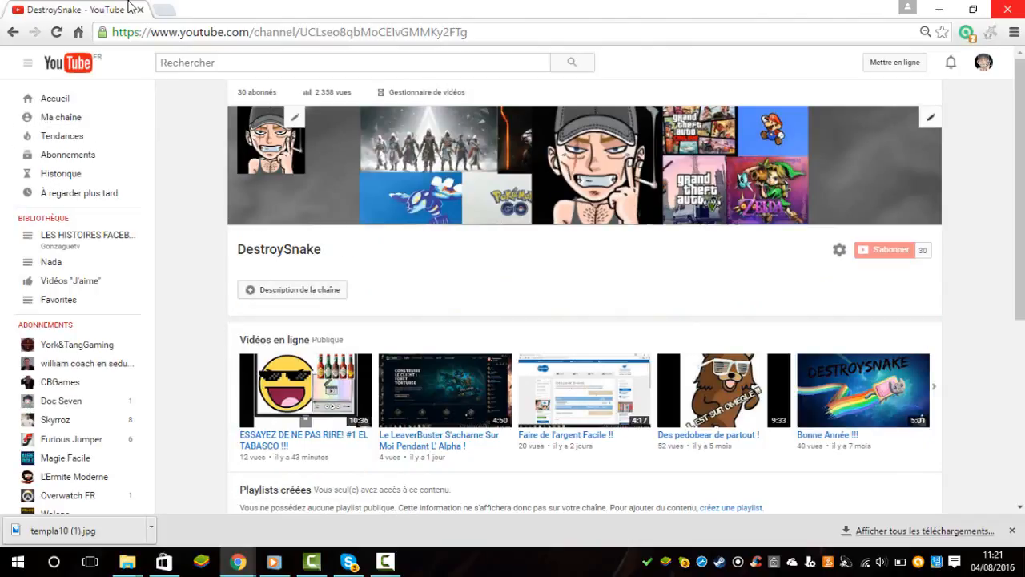
Replace the channel art with templa10 (1).jpg from the Téléchargements folder, keeping the crop area over the full image.
{"action": "key", "text": "Return"}
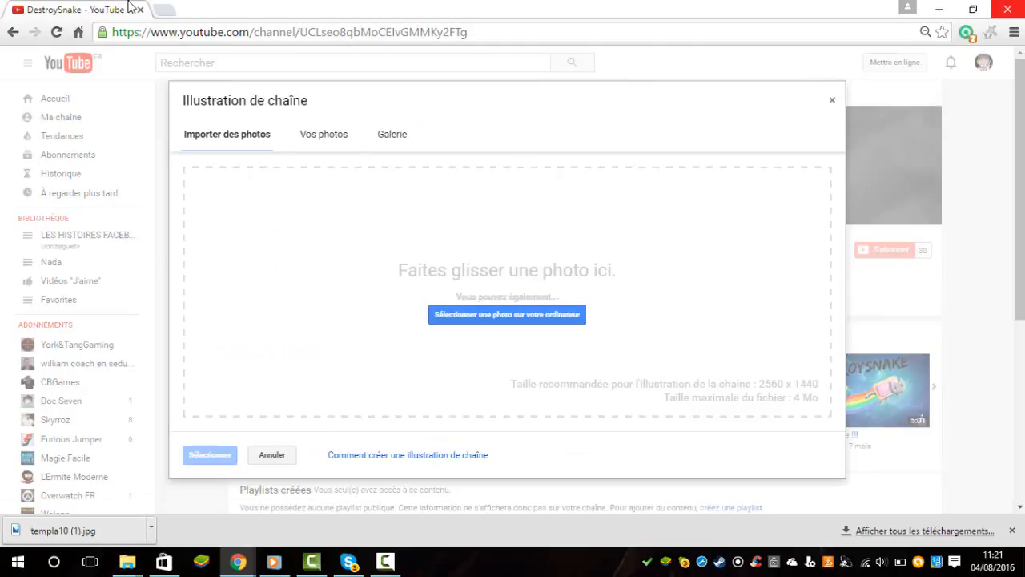
{"action": "key", "text": "Return"}
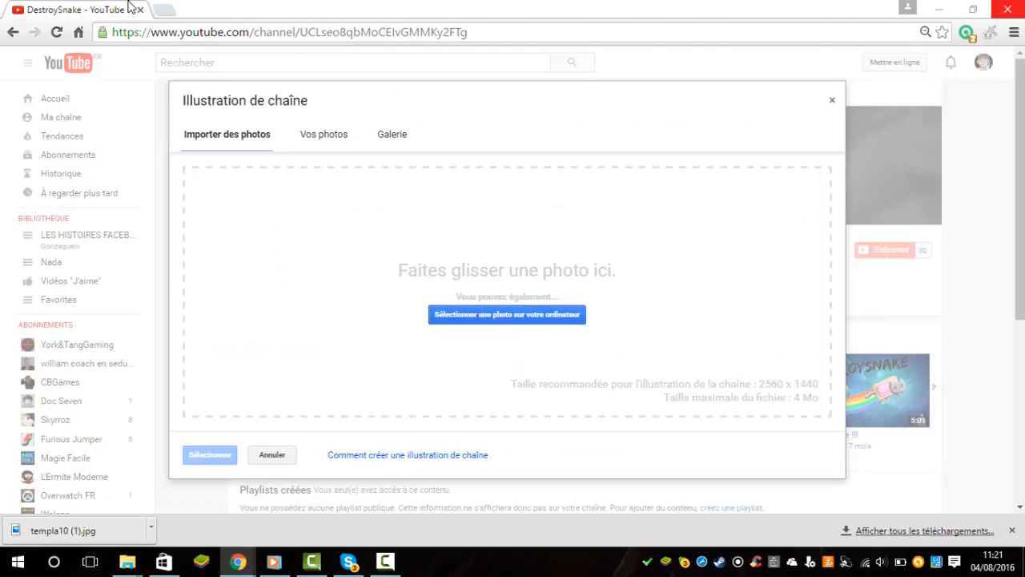
{"action": "scroll", "coordinate": [354, 208], "scroll_direction": "down", "scroll_amount": 15}
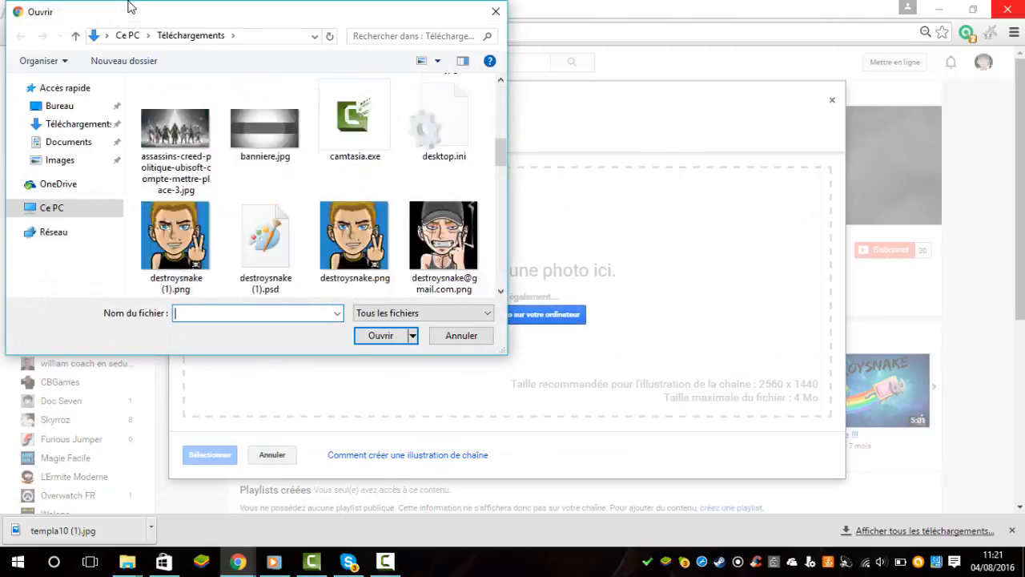
{"action": "key", "text": "Up"}
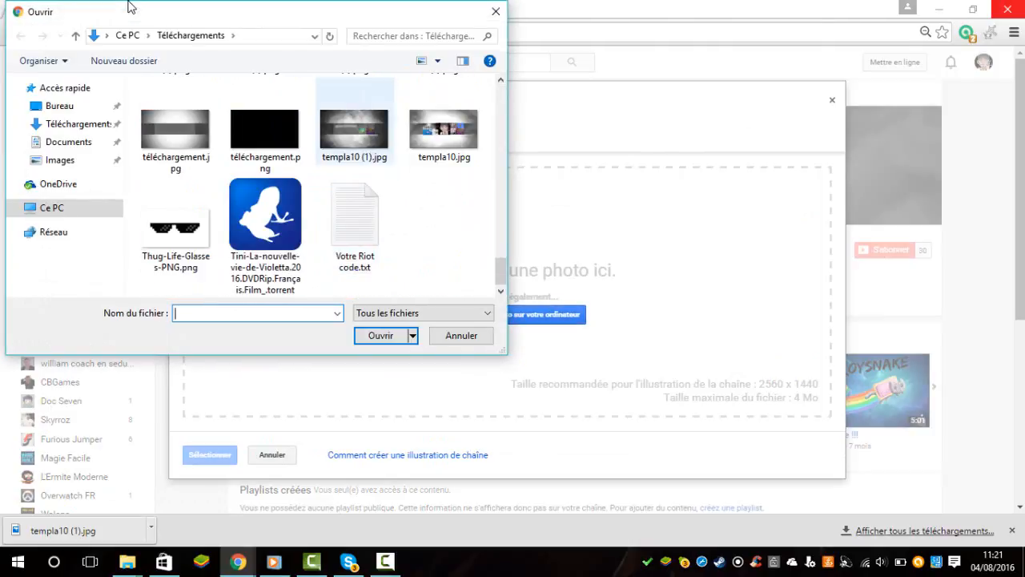
{"action": "key", "text": "Return"}
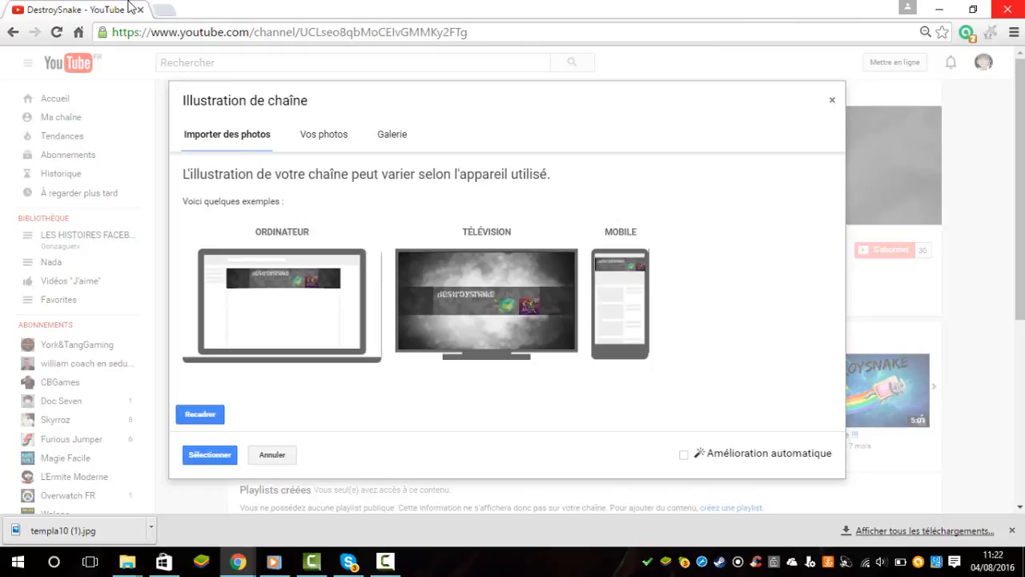
{"action": "left_click", "coordinate": [200, 414]}
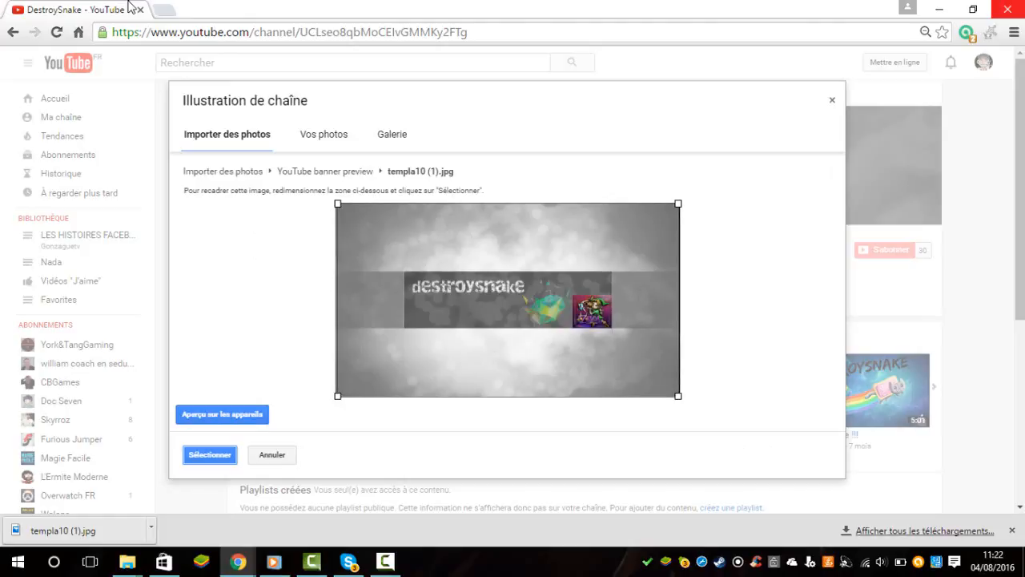
{"action": "key", "text": "Return"}
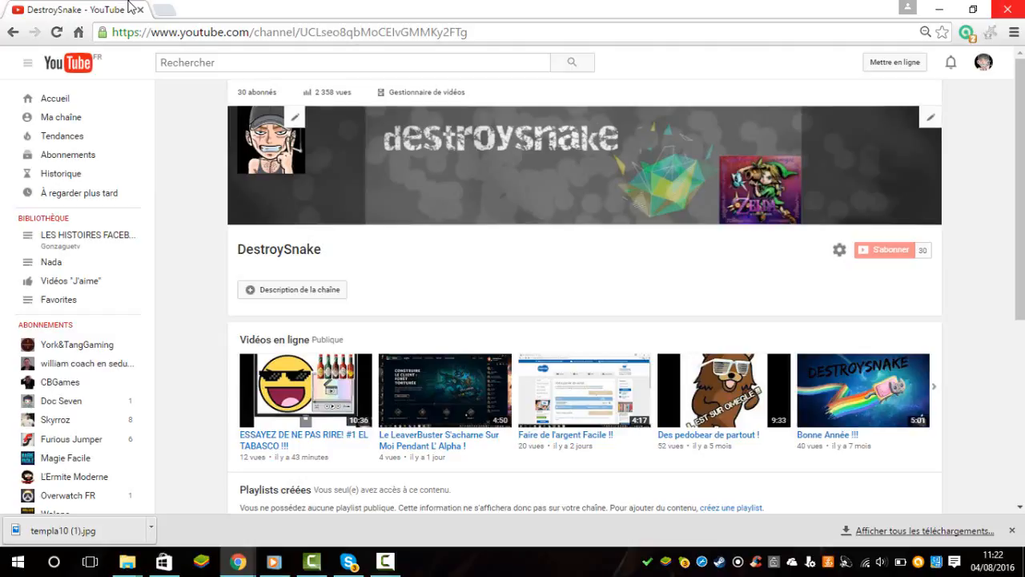
{"action": "left_click", "coordinate": [386, 562]}
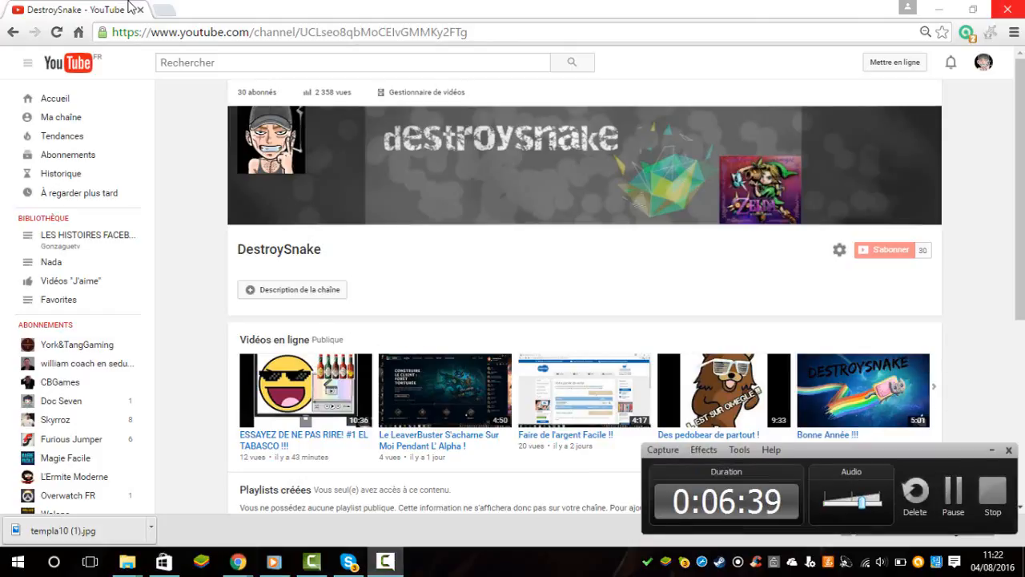